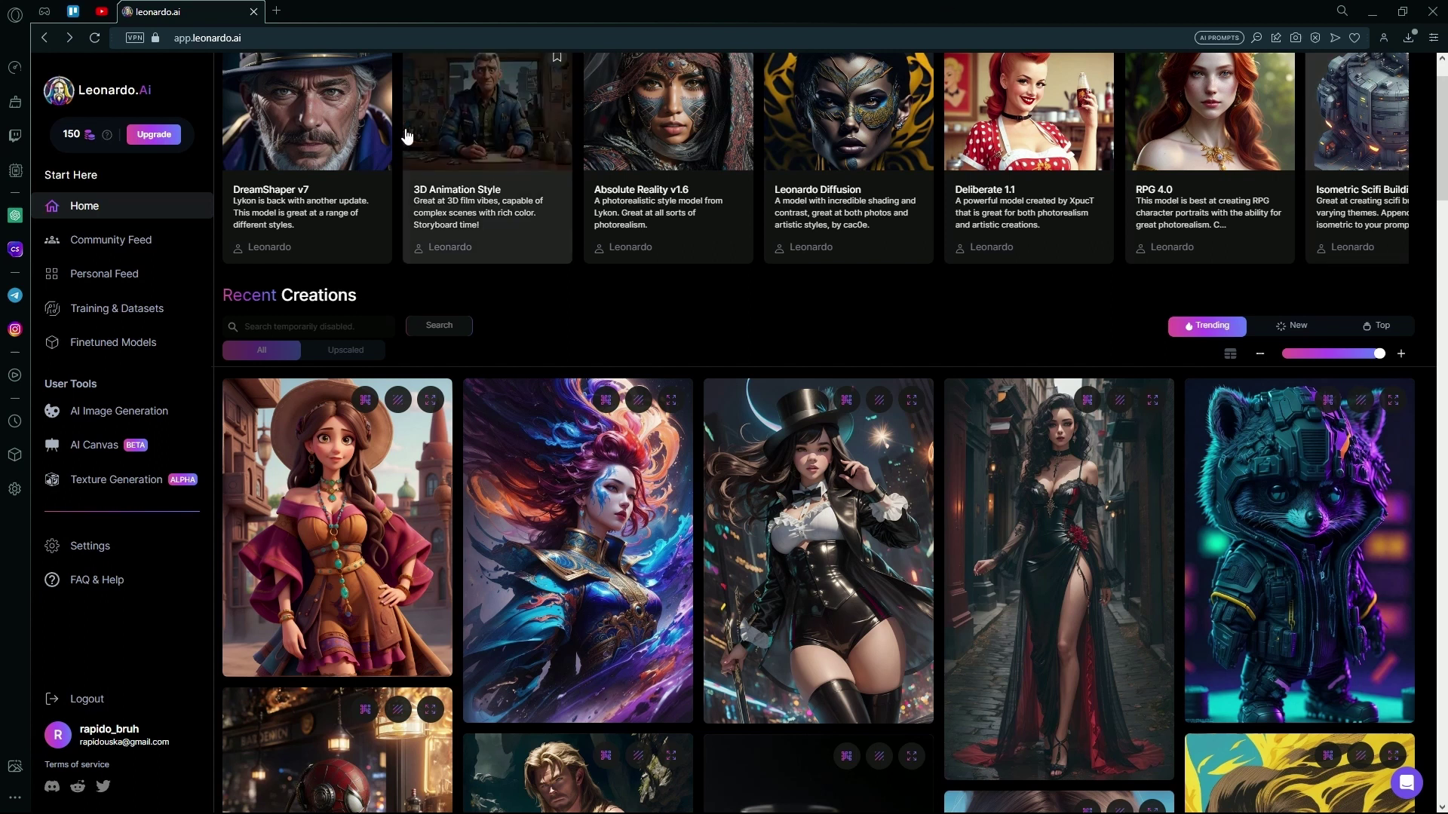
Step: Search the Community Feed for 'Cartoon' and browse the results
click(152, 234)
click(301, 119)
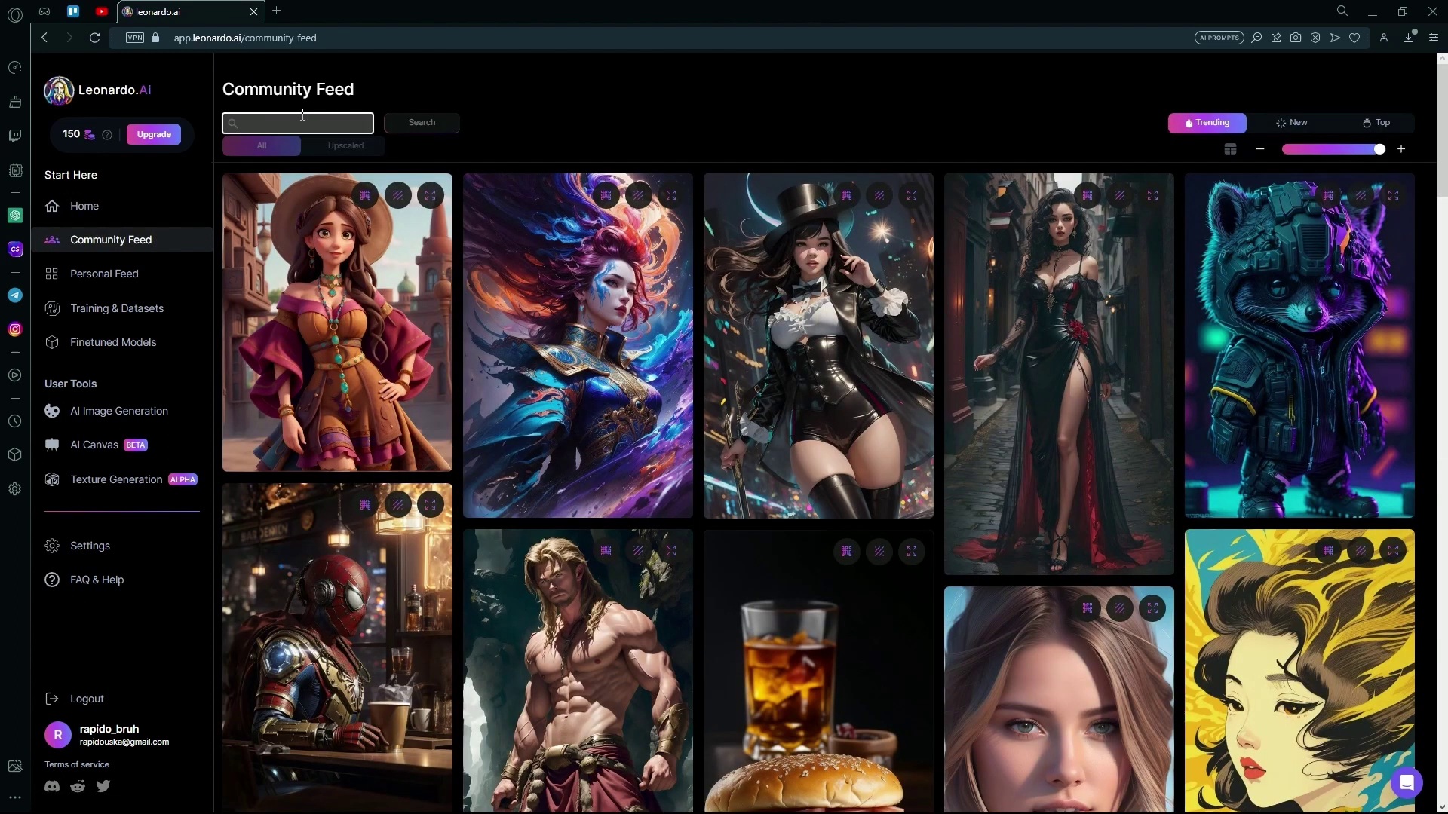
text(Cartoon)
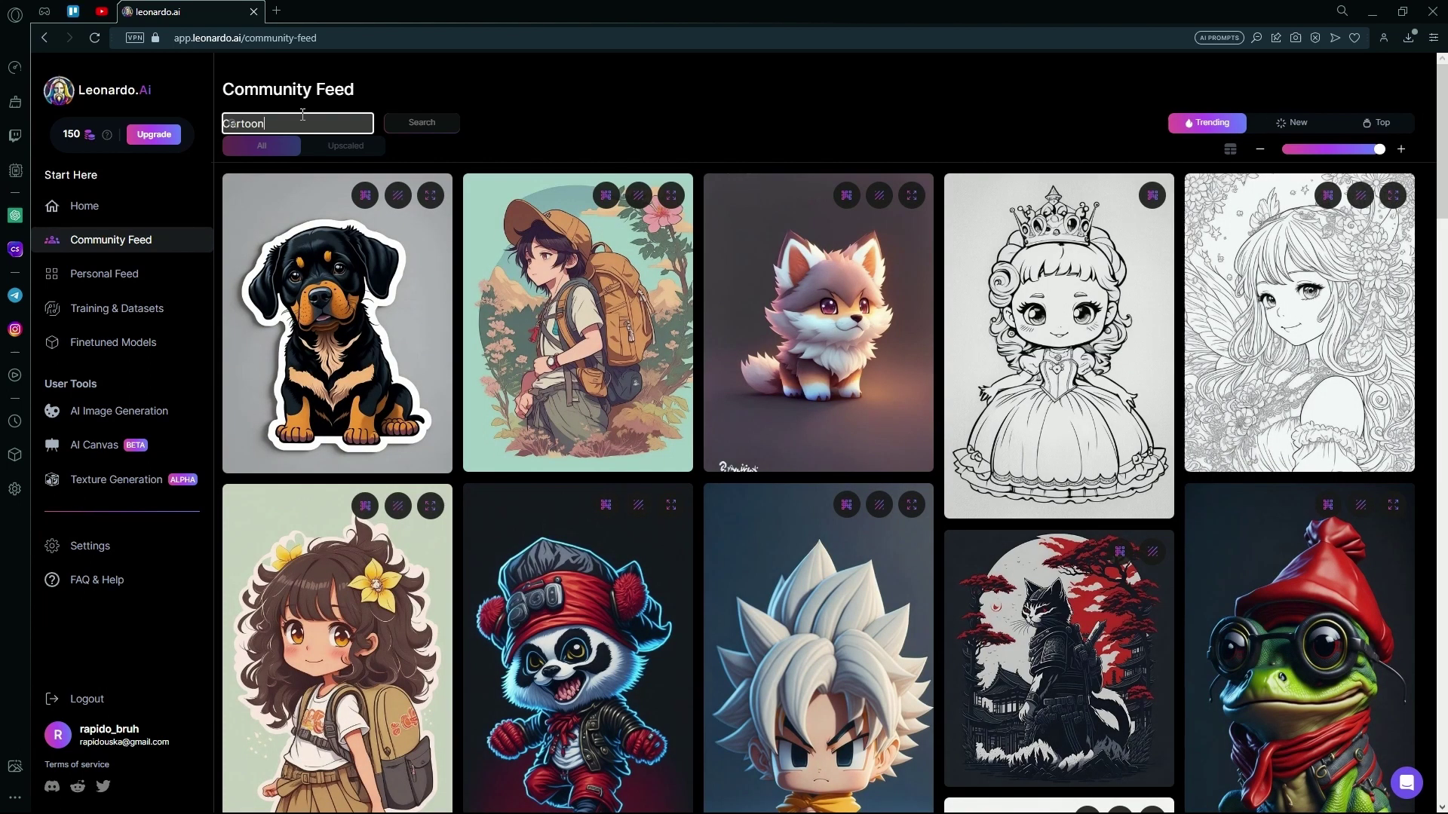
scroll(436, 194, down, 3)
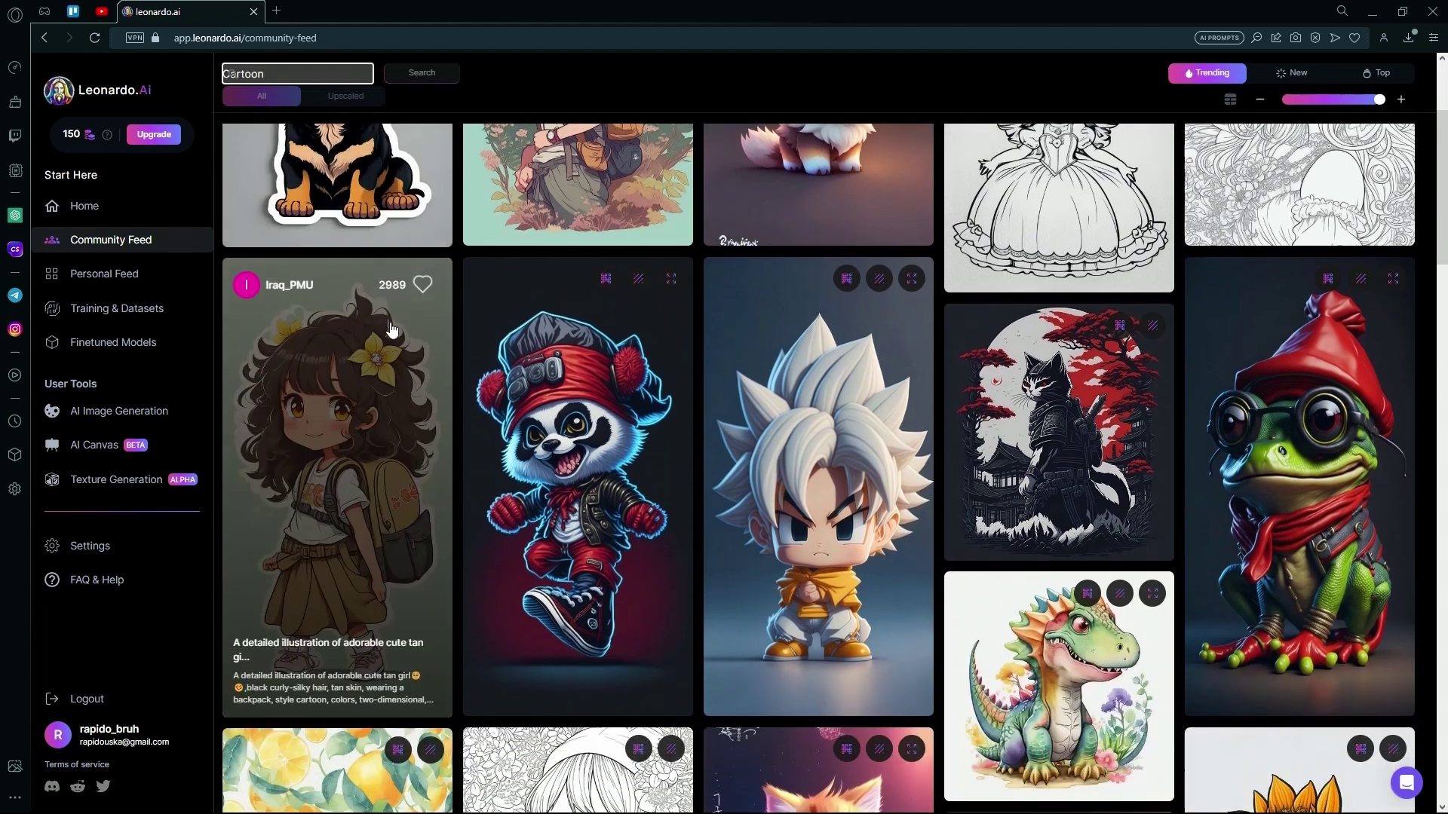
scroll(362, 380, down, 1)
Step: Send the curly-haired backpack girl's prompt and image to Image2Image at 0.3 init strength
click(362, 379)
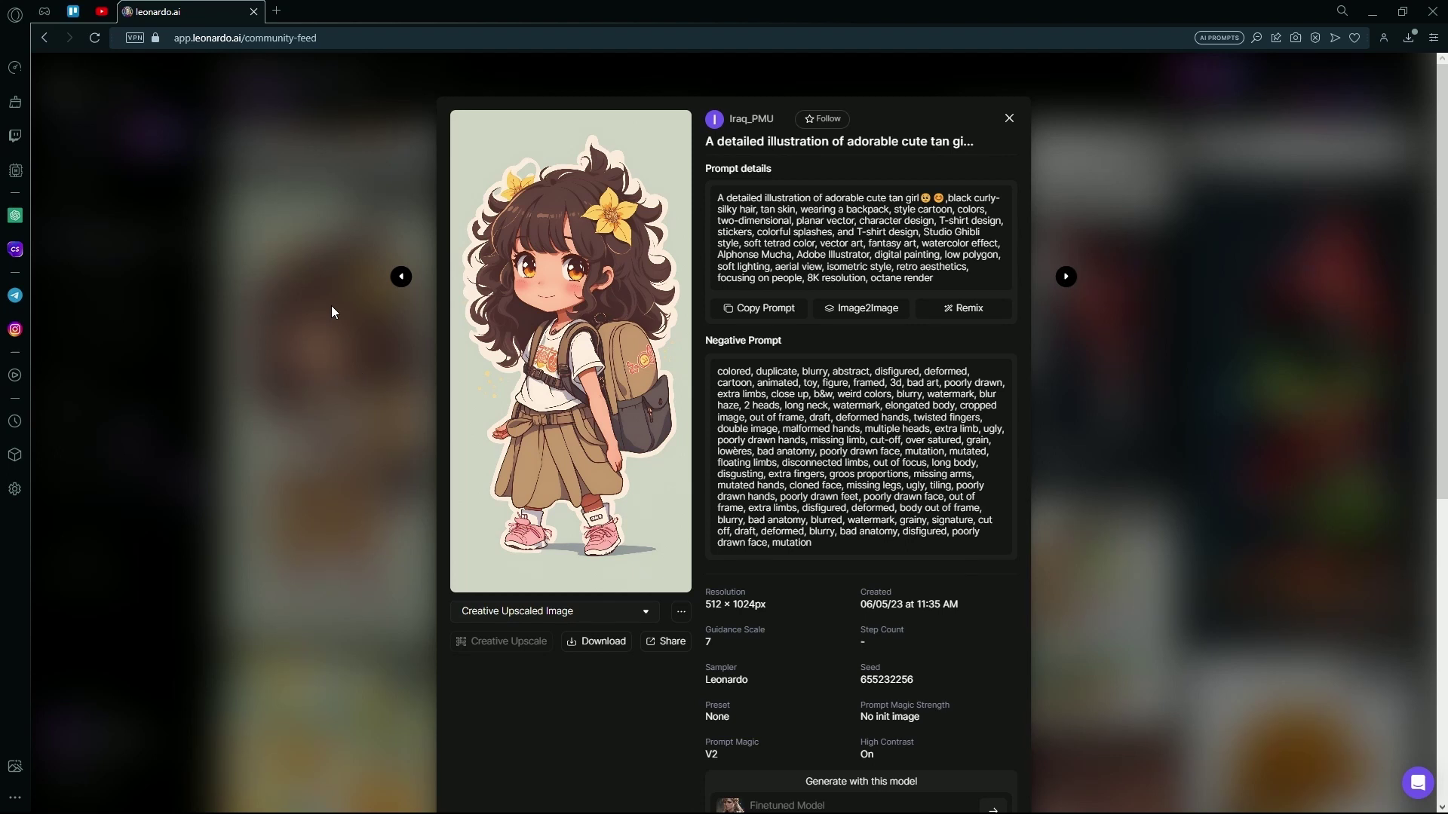
click(884, 308)
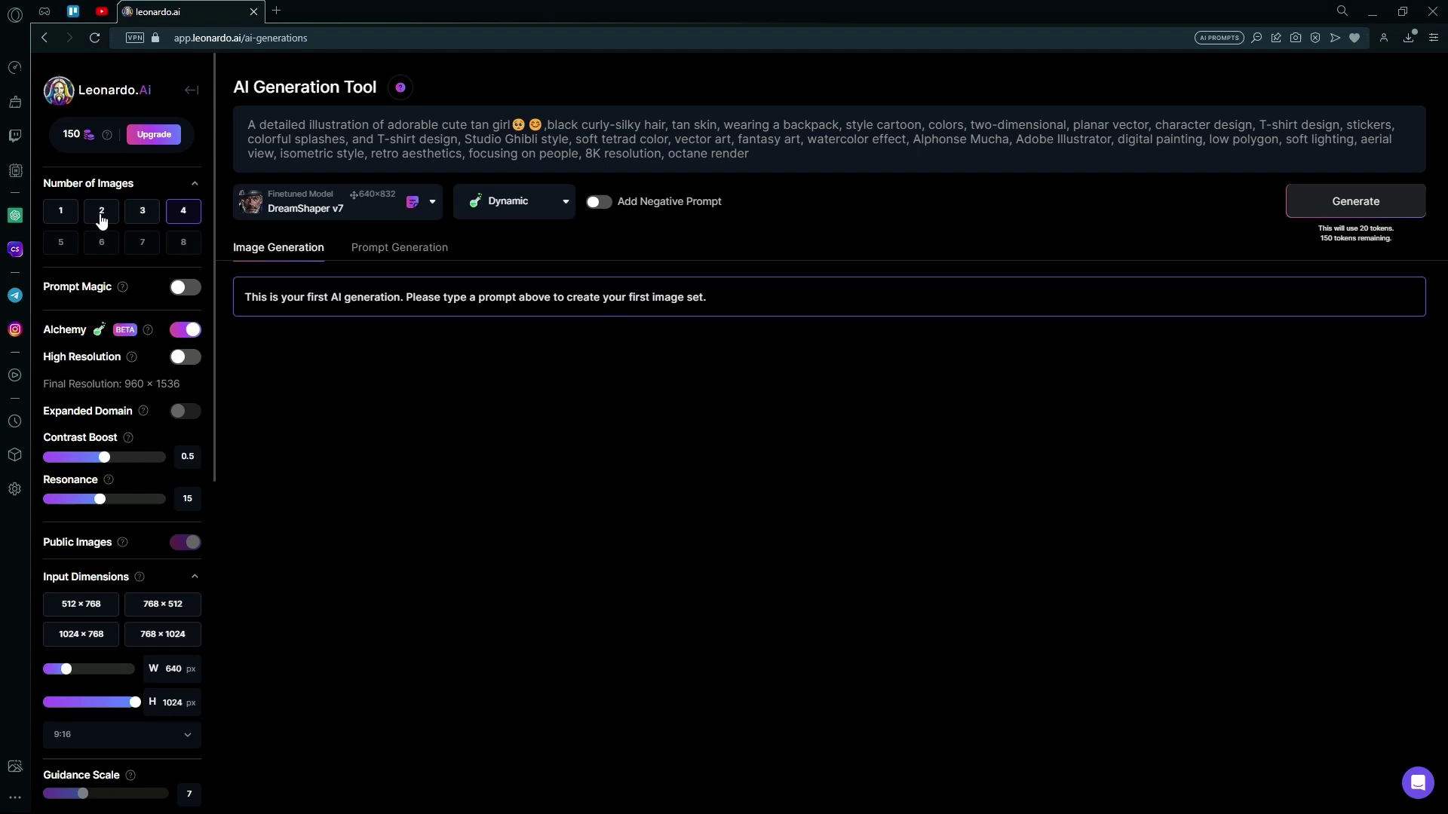
scroll(142, 265, down, 2)
scroll(142, 265, down, 7)
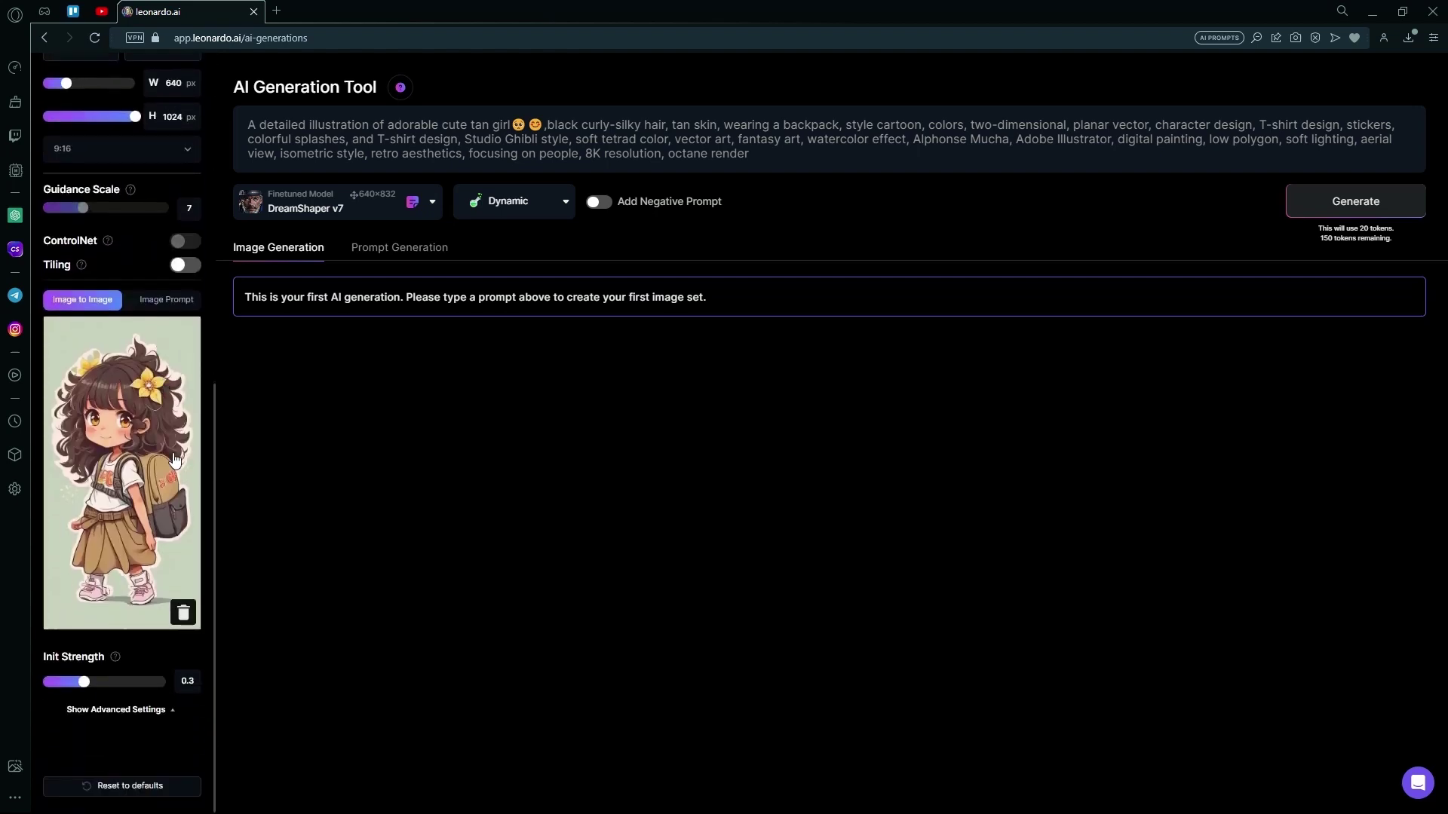
Step: Swap the girl illustration for the uploaded 'download' selfie from Pictures as init image
click(183, 613)
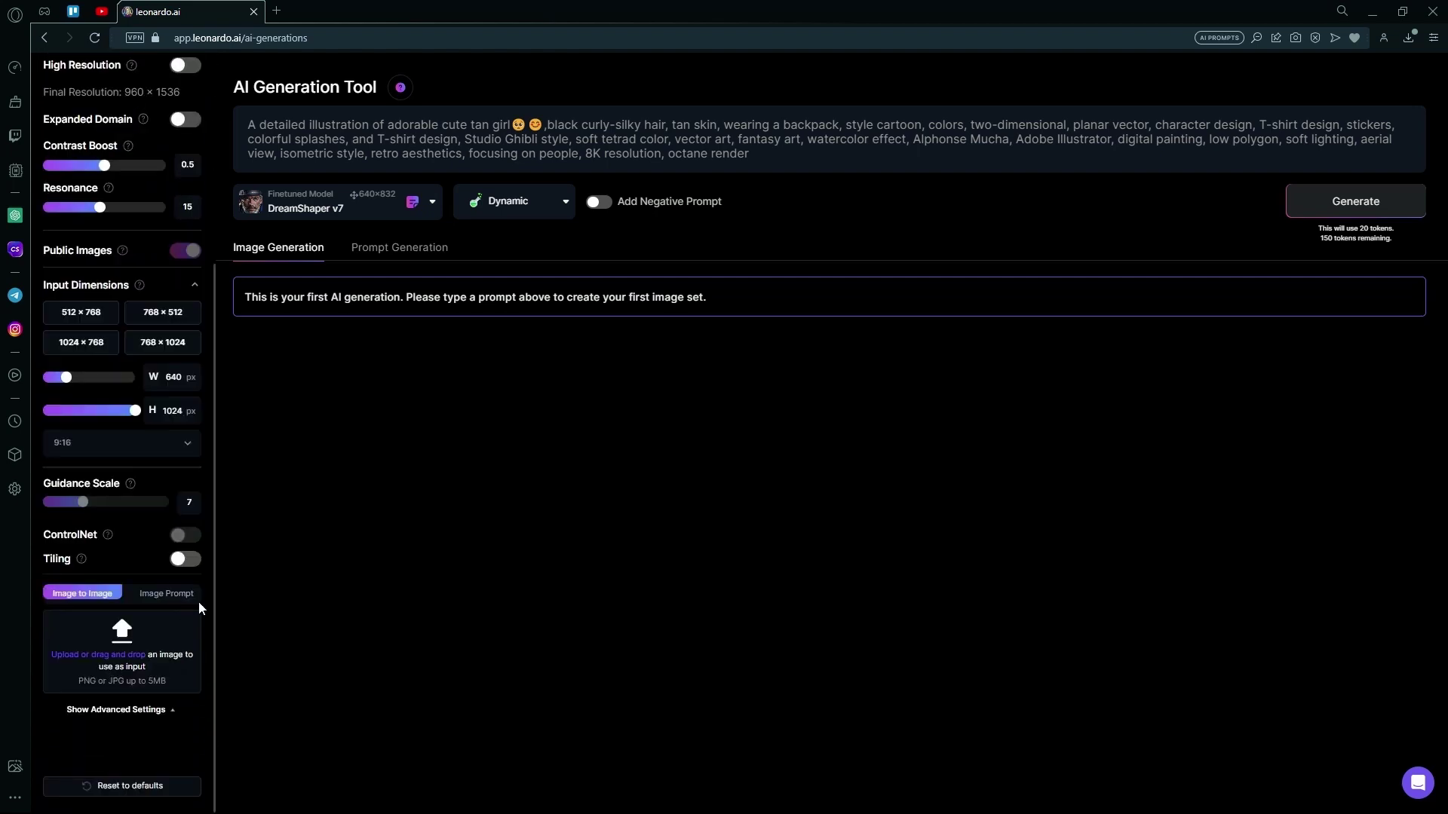
click(138, 659)
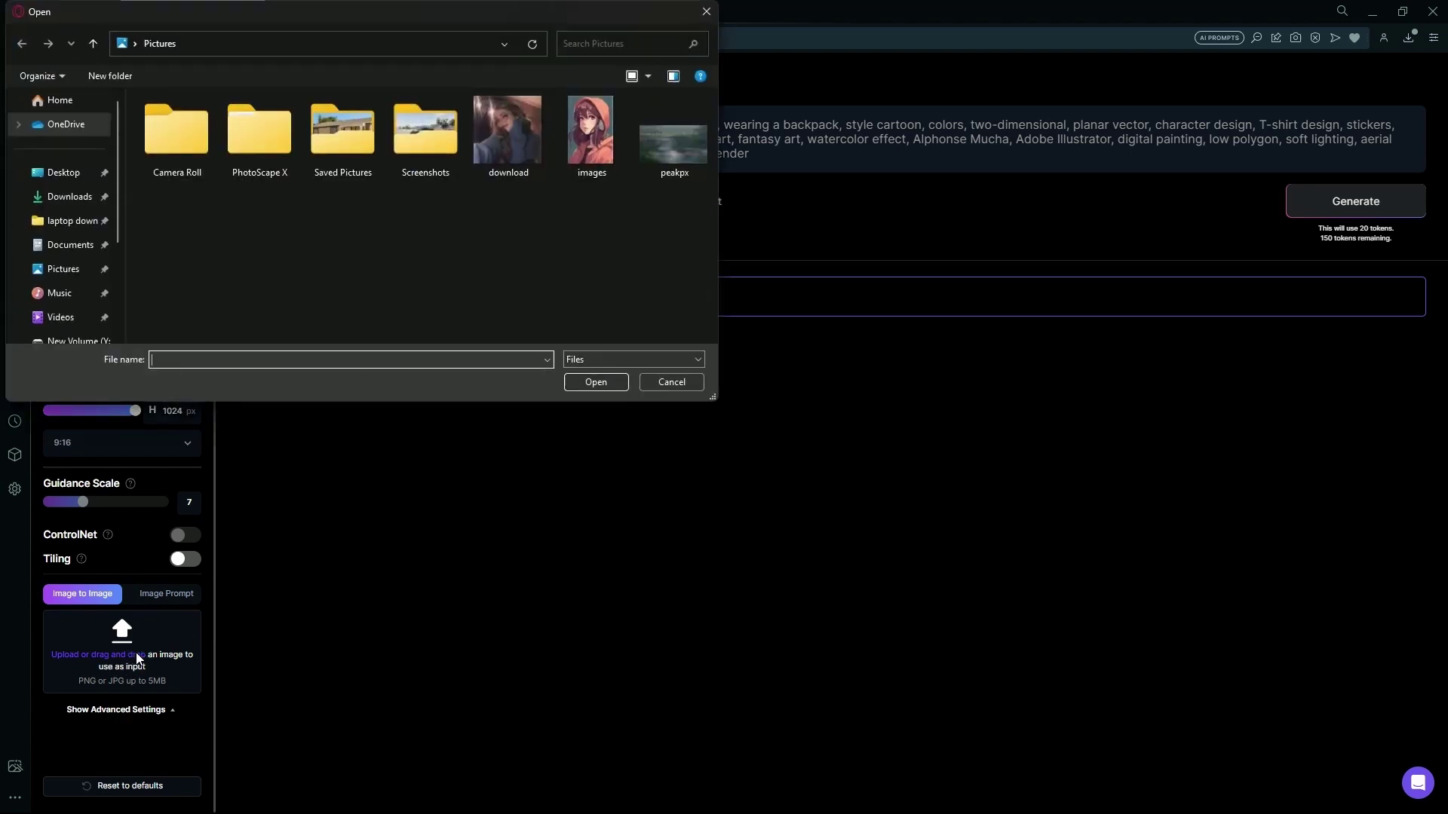
click(509, 137)
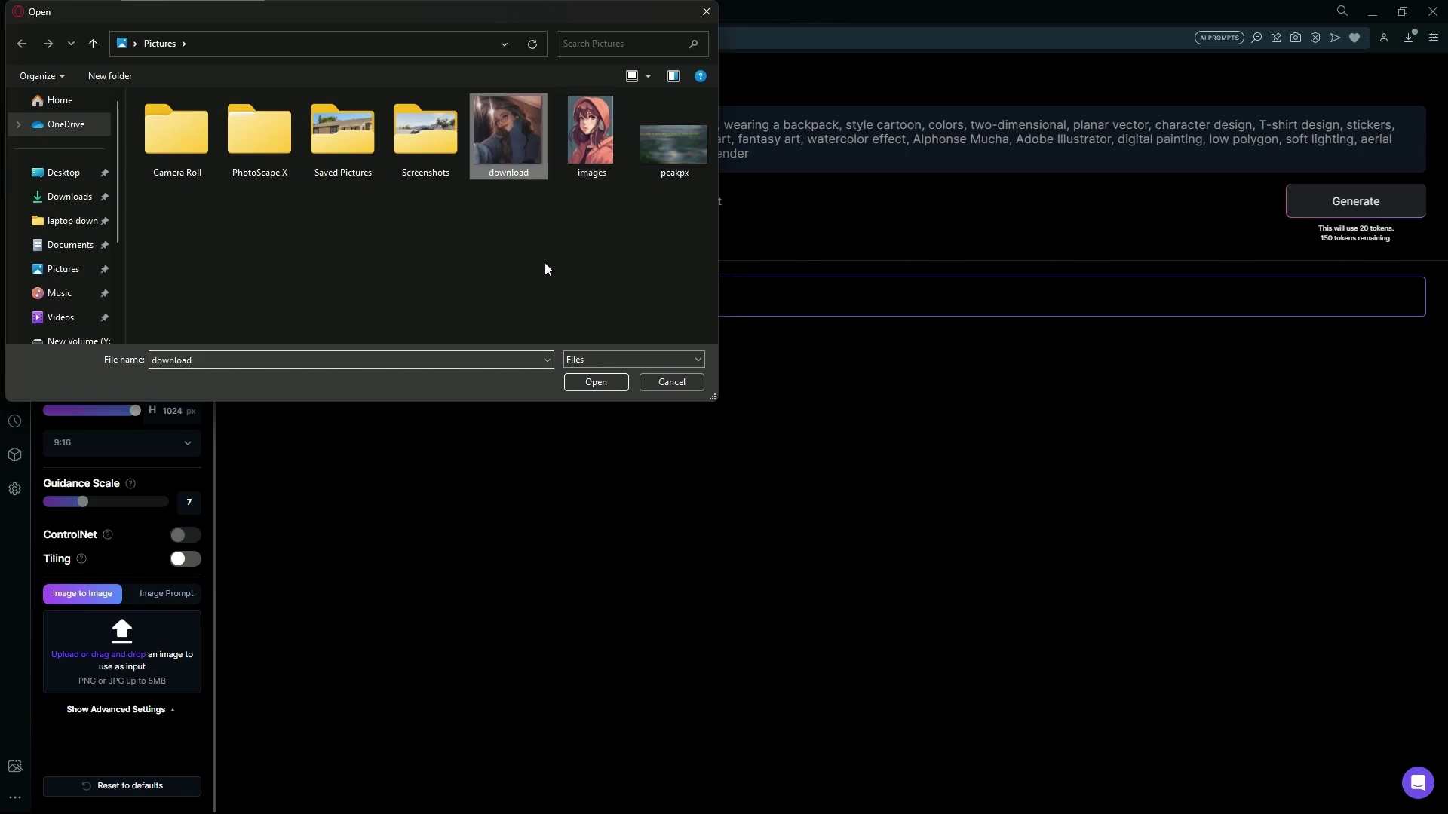
click(603, 381)
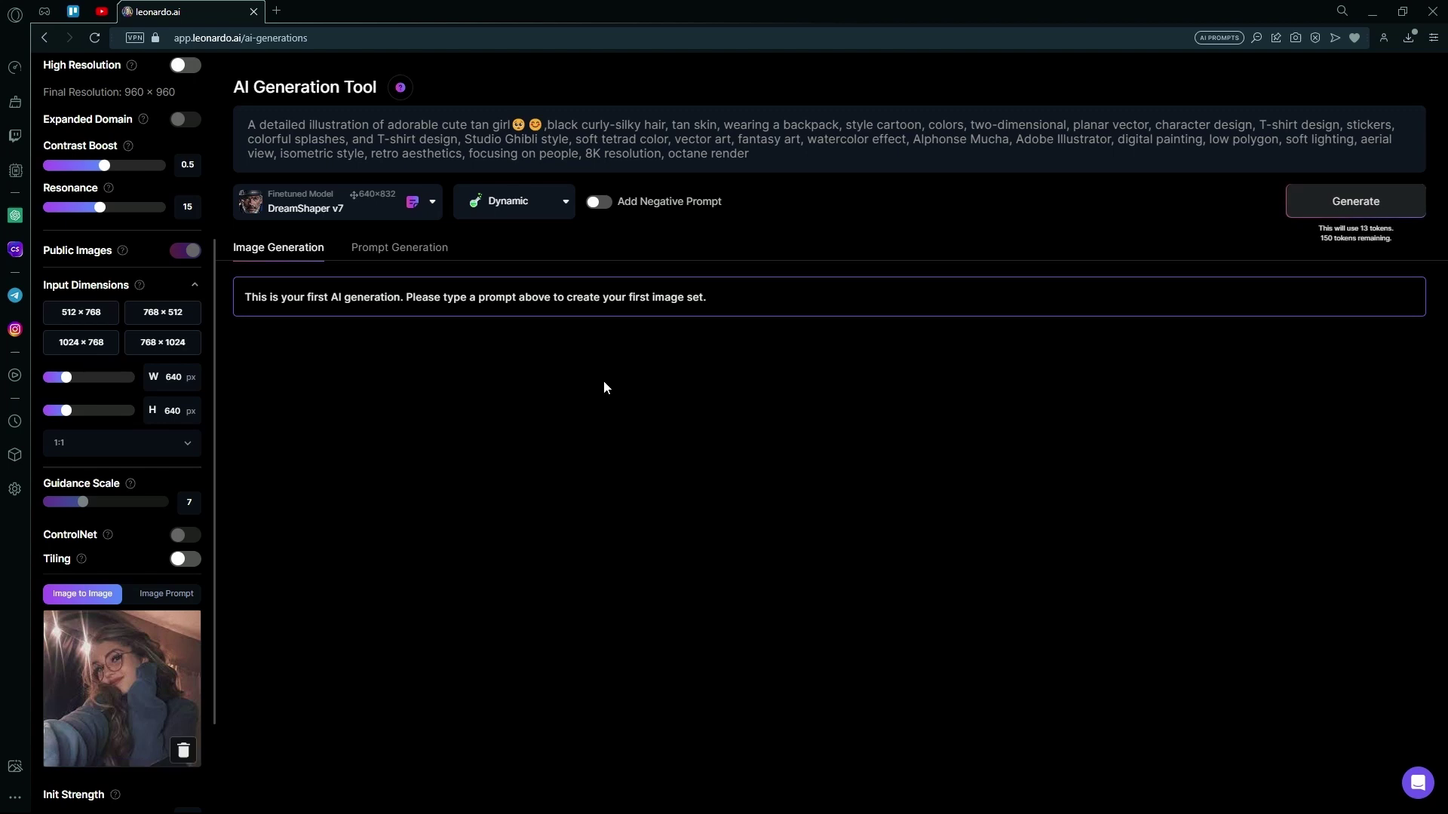
Step: Set the finetuned model to 3D Animation Style and the preset style from Dynamic to Anime
drag(250, 123, 738, 156)
click(838, 163)
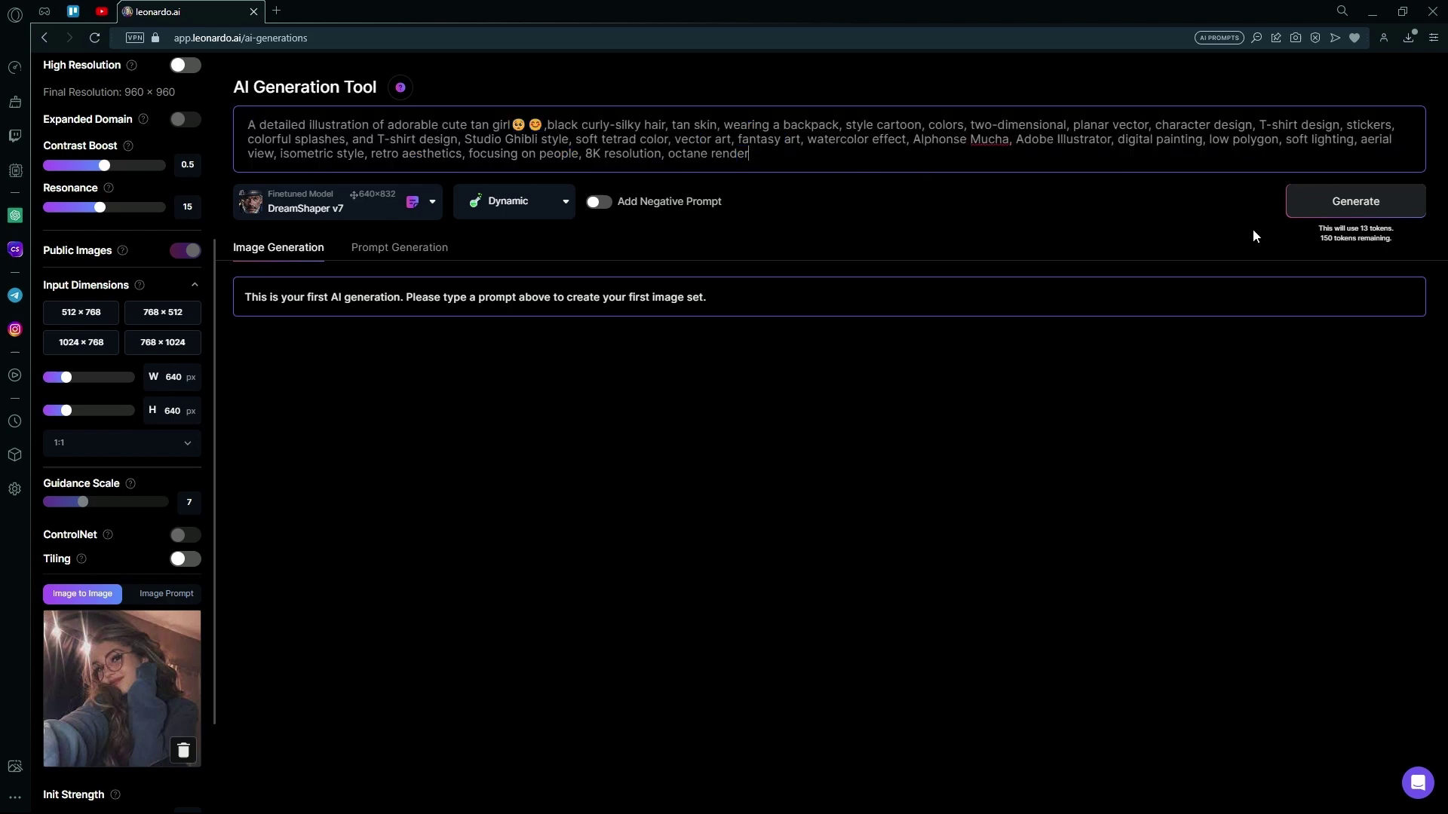
scroll(153, 225, up, 5)
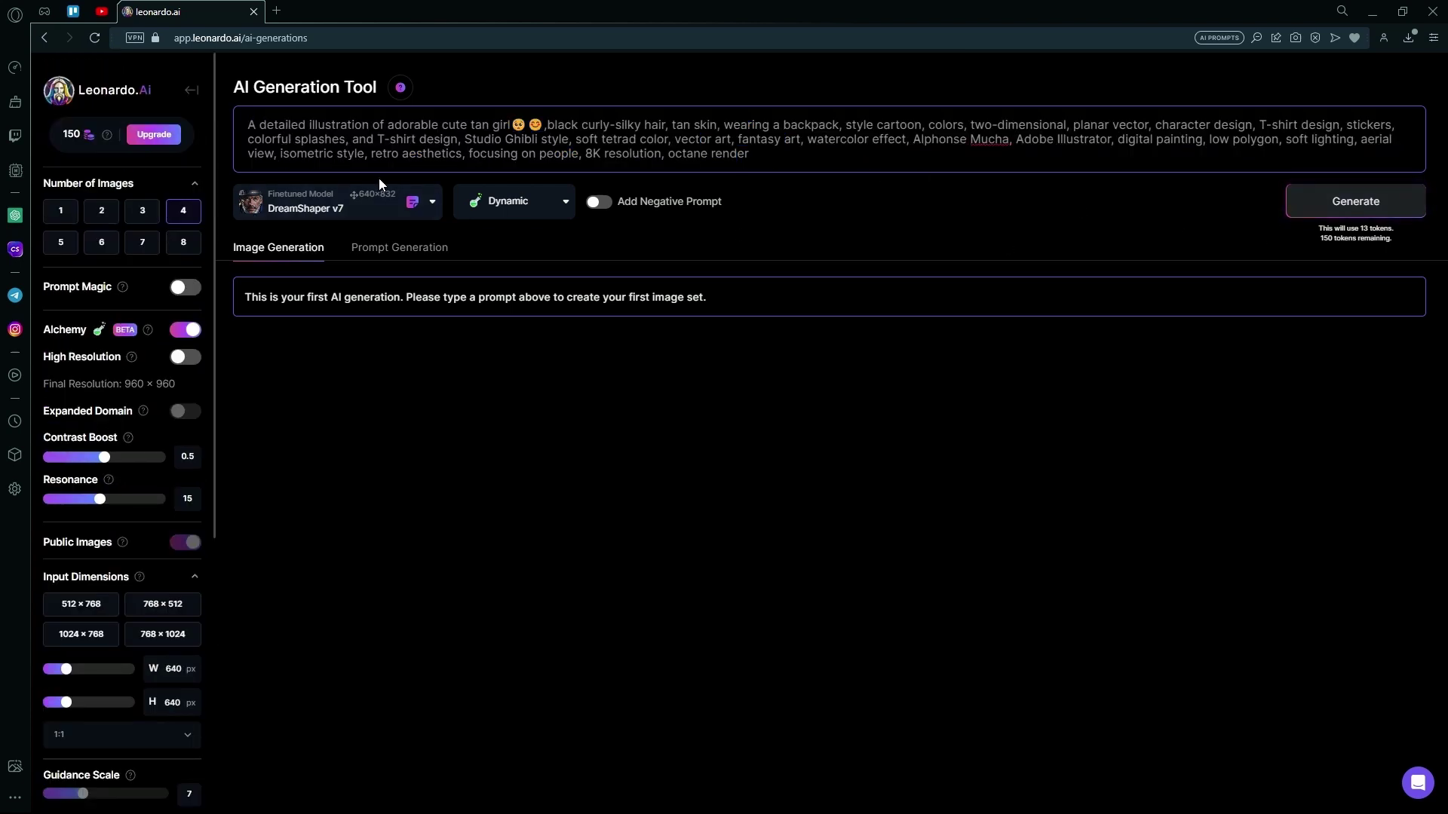
click(397, 200)
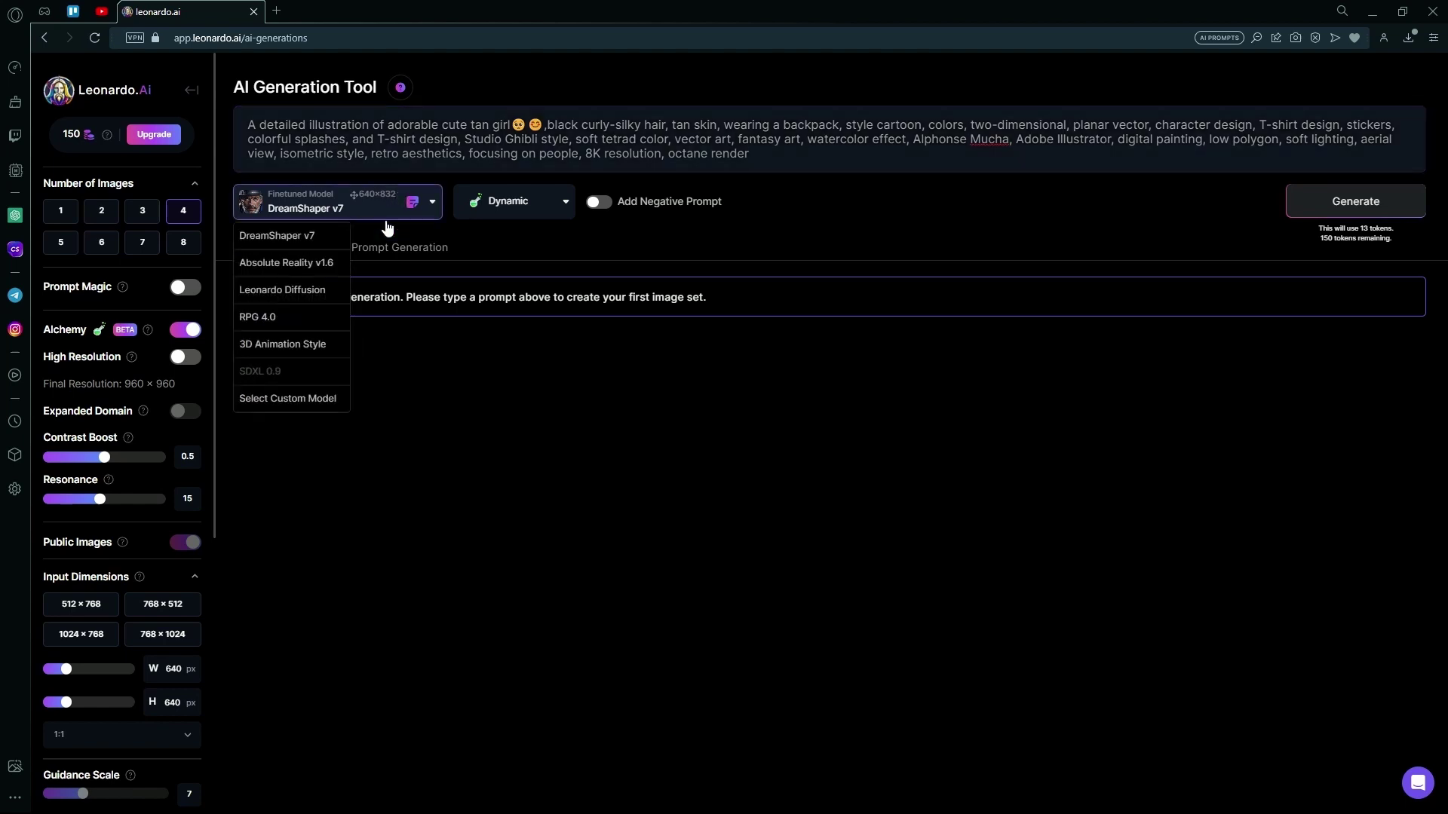
click(307, 343)
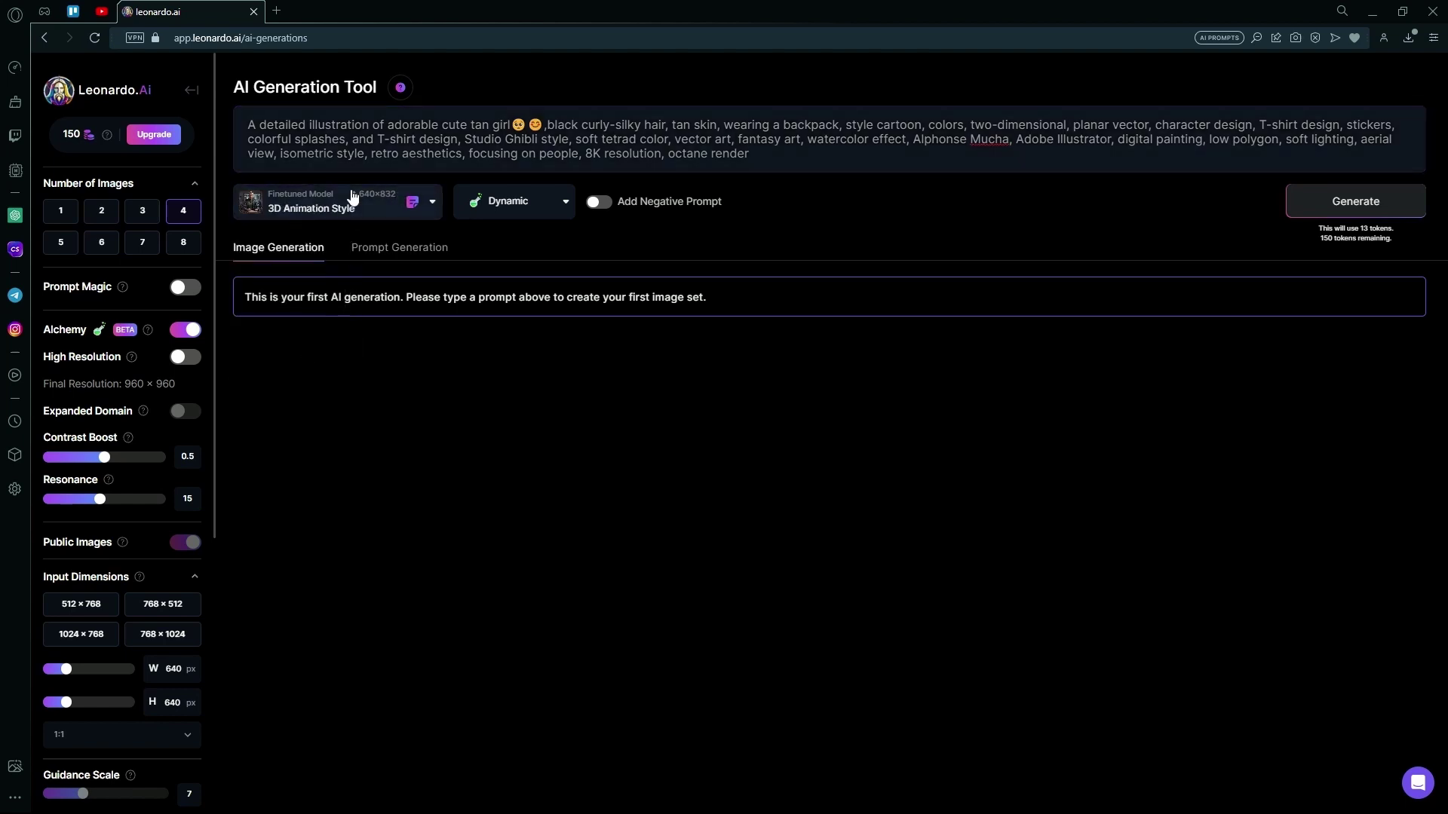
click(555, 202)
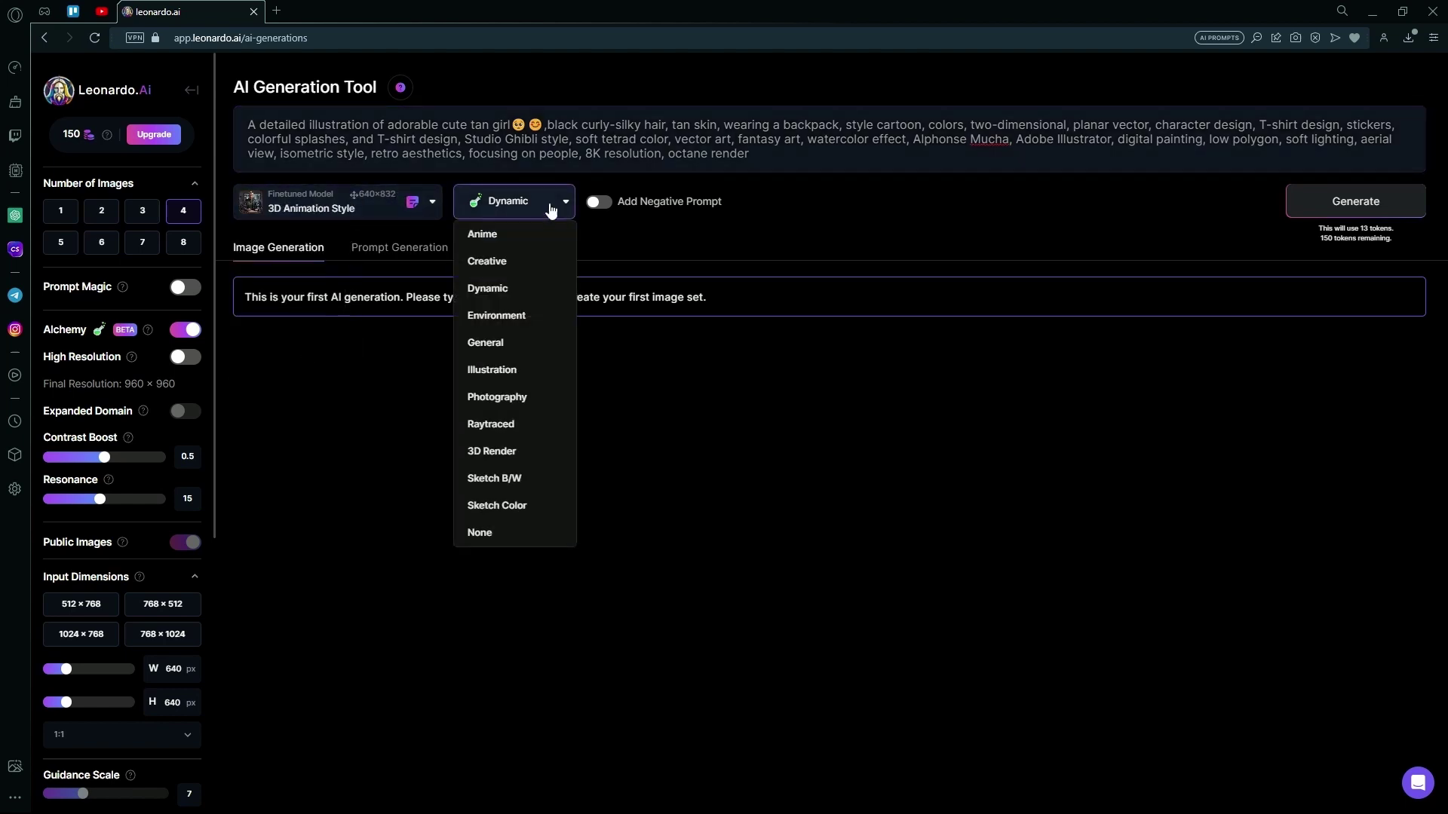
click(500, 235)
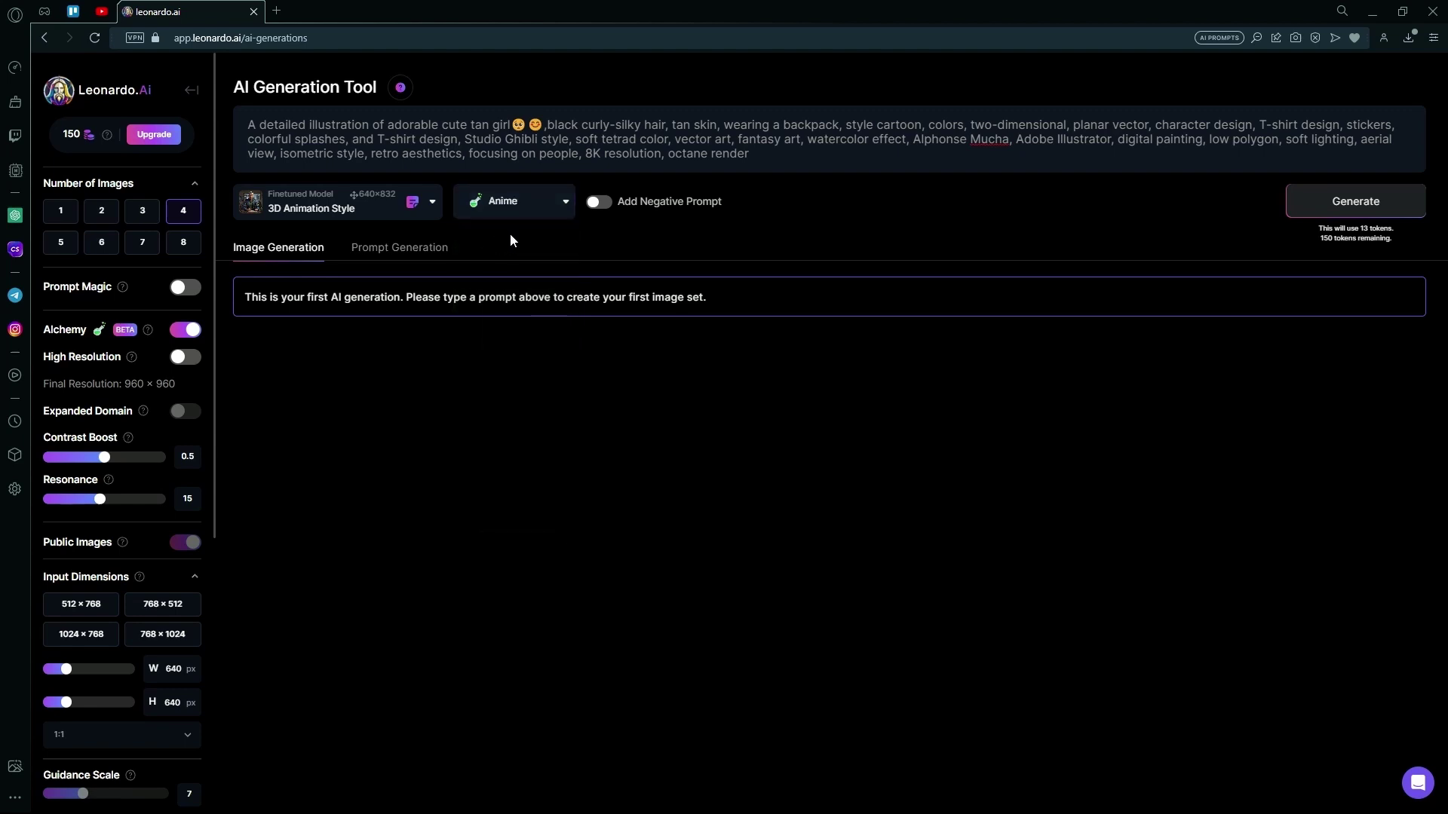
Step: Enable a negative prompt, paste the mutated faces/hands text, and delete the trailing 'poorly'
click(595, 202)
text(Mutated faces. low detail faces, mutated hands, hands merged with body, poorly drawn character, any deformation poorly)
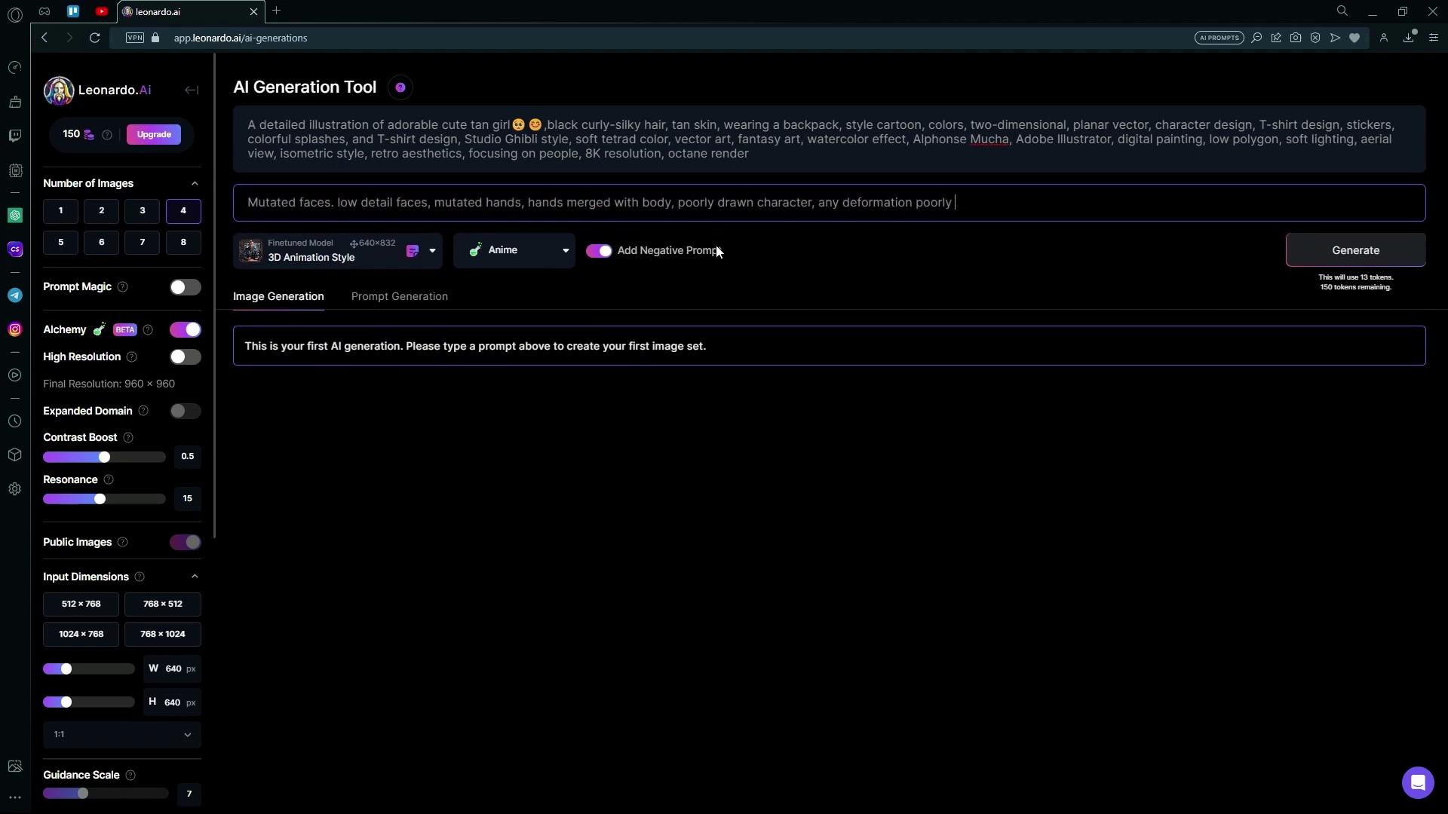
drag(257, 202, 417, 202)
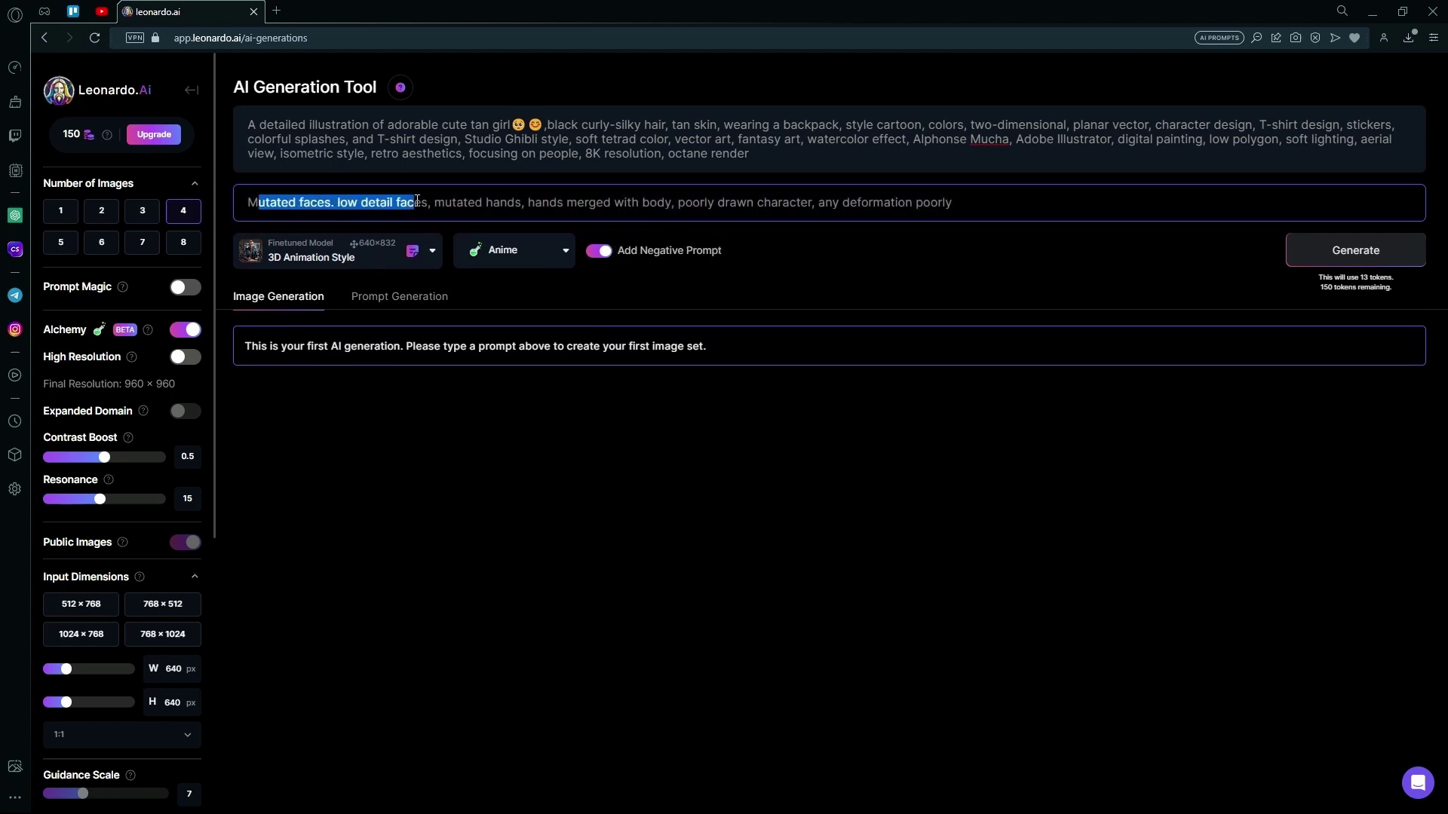
click(395, 273)
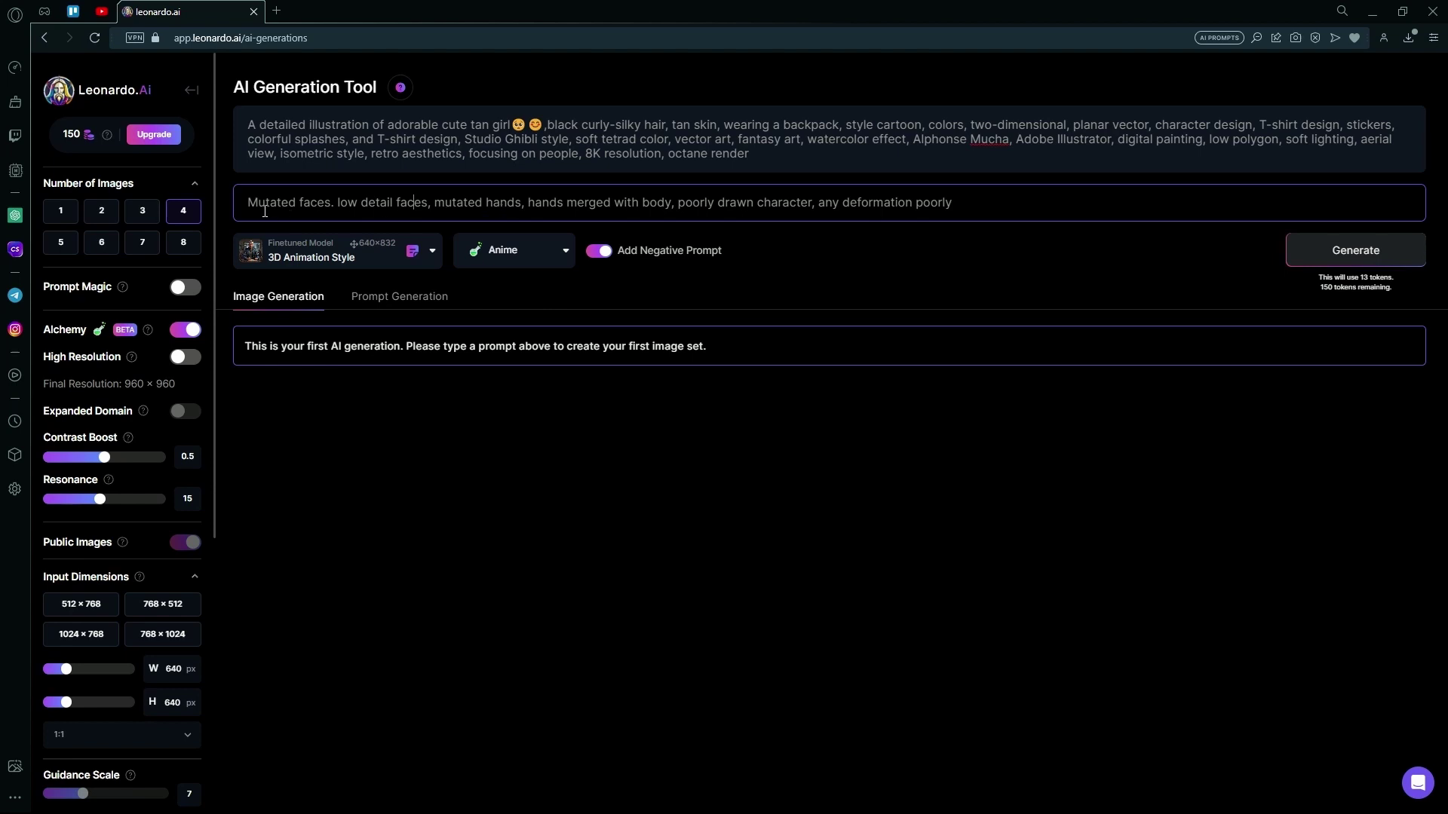
drag(247, 205, 914, 212)
drag(1000, 207, 917, 201)
key(BackSpace)
Step: Generate four 640×640 cartoon images of the curly-haired backpack girl
click(1346, 253)
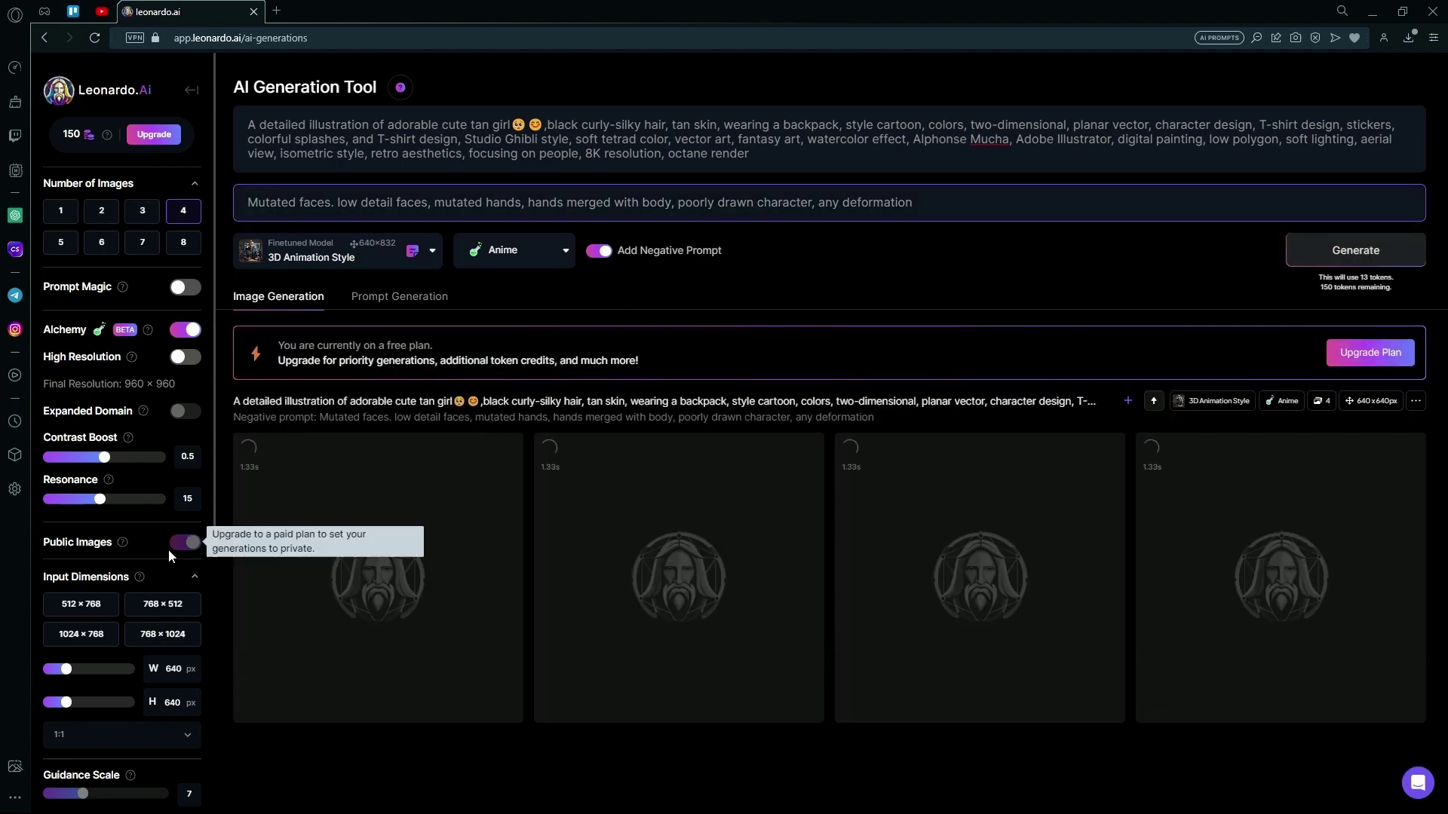
scroll(169, 549, down, 6)
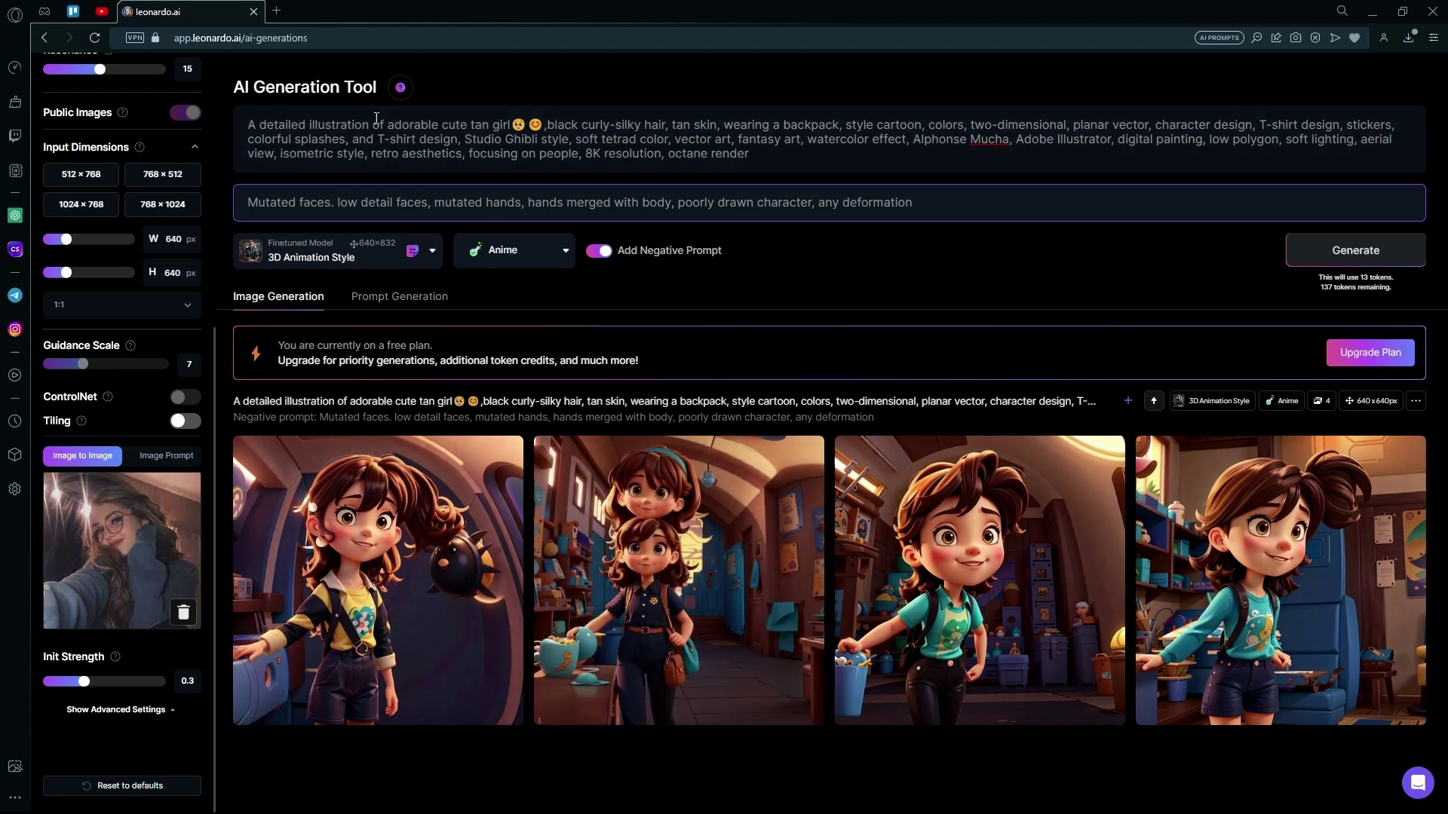
Step: Delete 'curly-silky hair' and 'wearing a backpack' from the prompt
drag(388, 125, 468, 128)
click(477, 130)
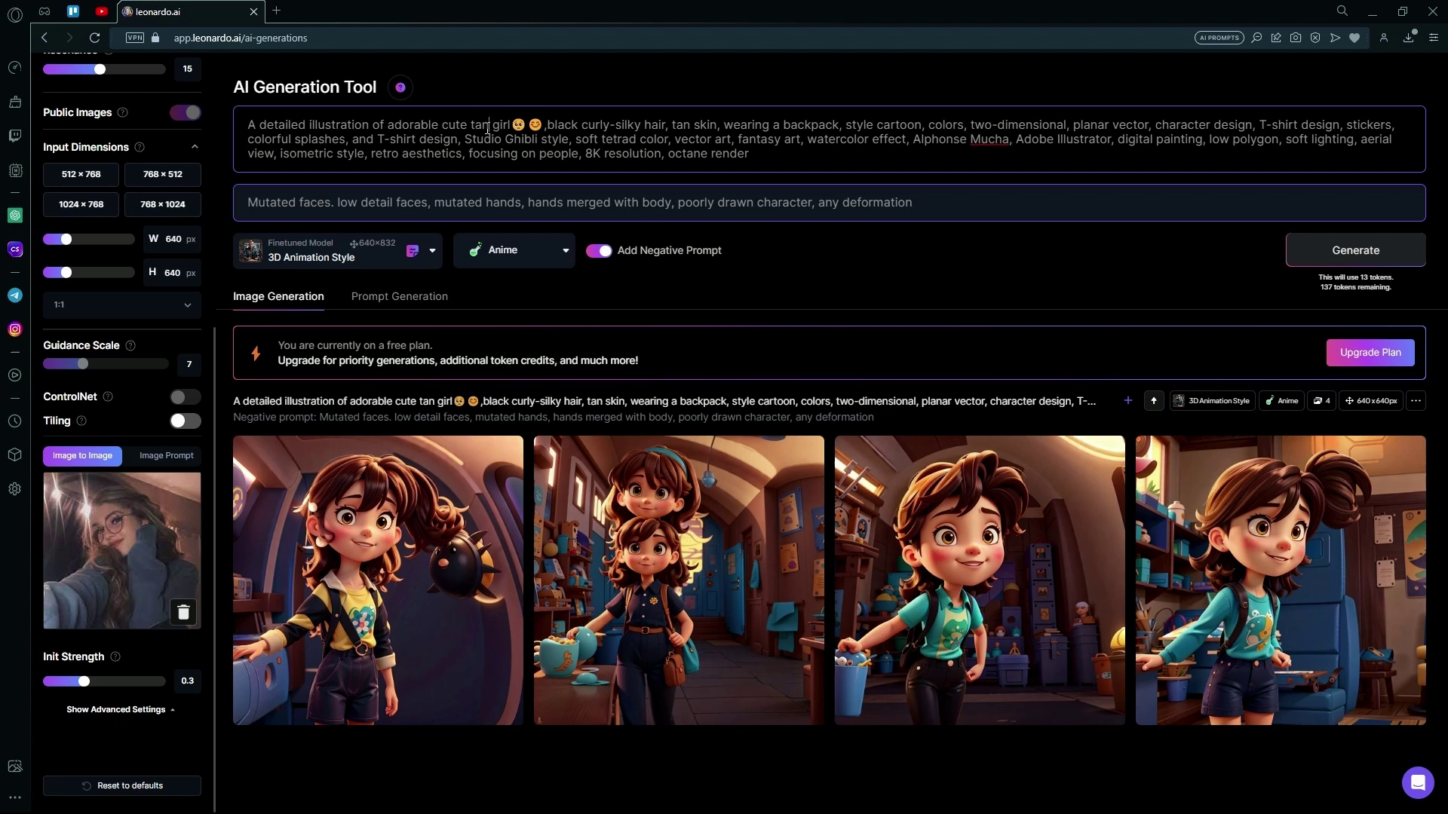
double_click(481, 128)
mouse_move(581, 127)
mouse_down()
mouse_move(665, 126)
mouse_move(571, 126)
mouse_up()
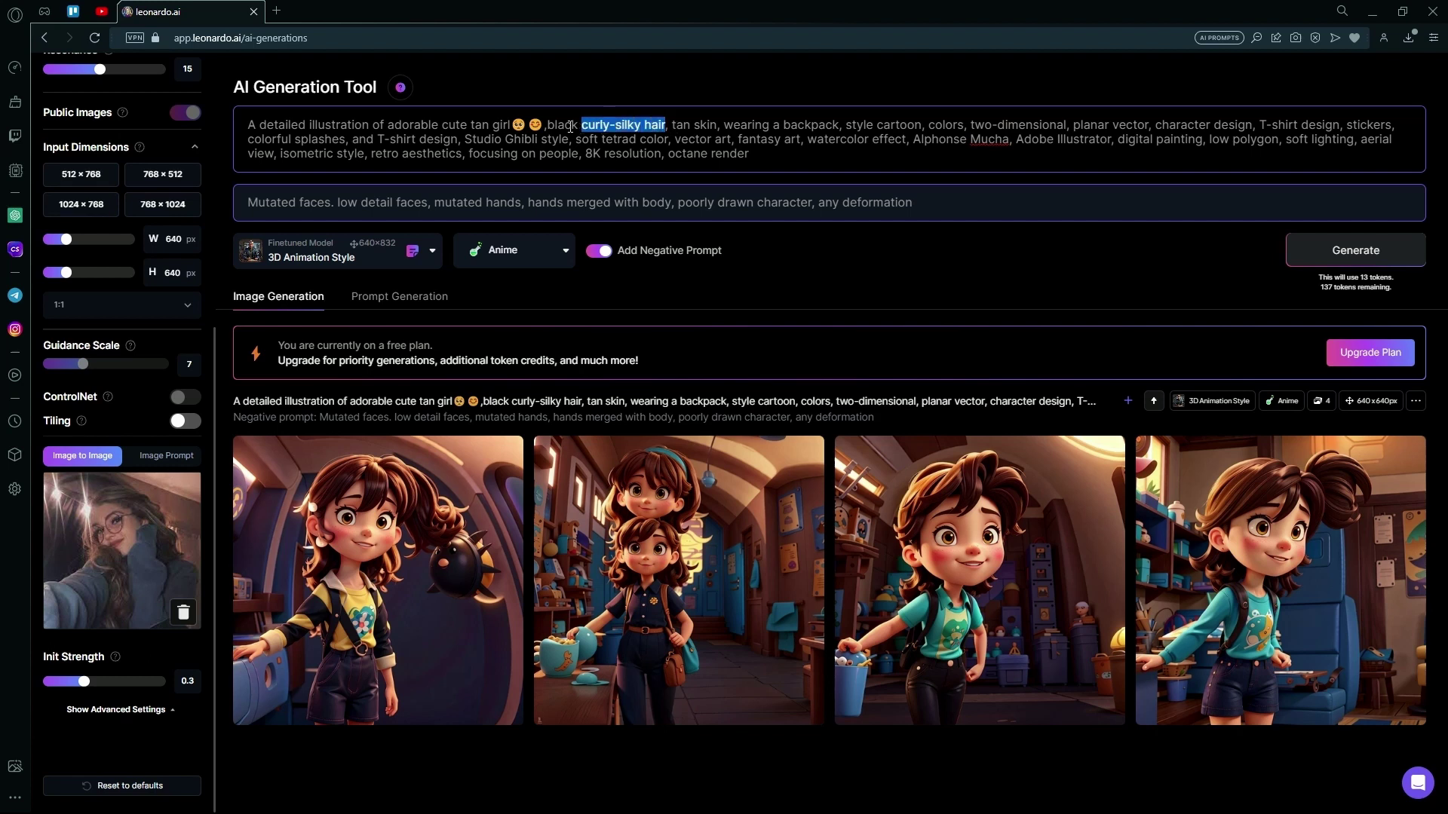
key(BackSpace)
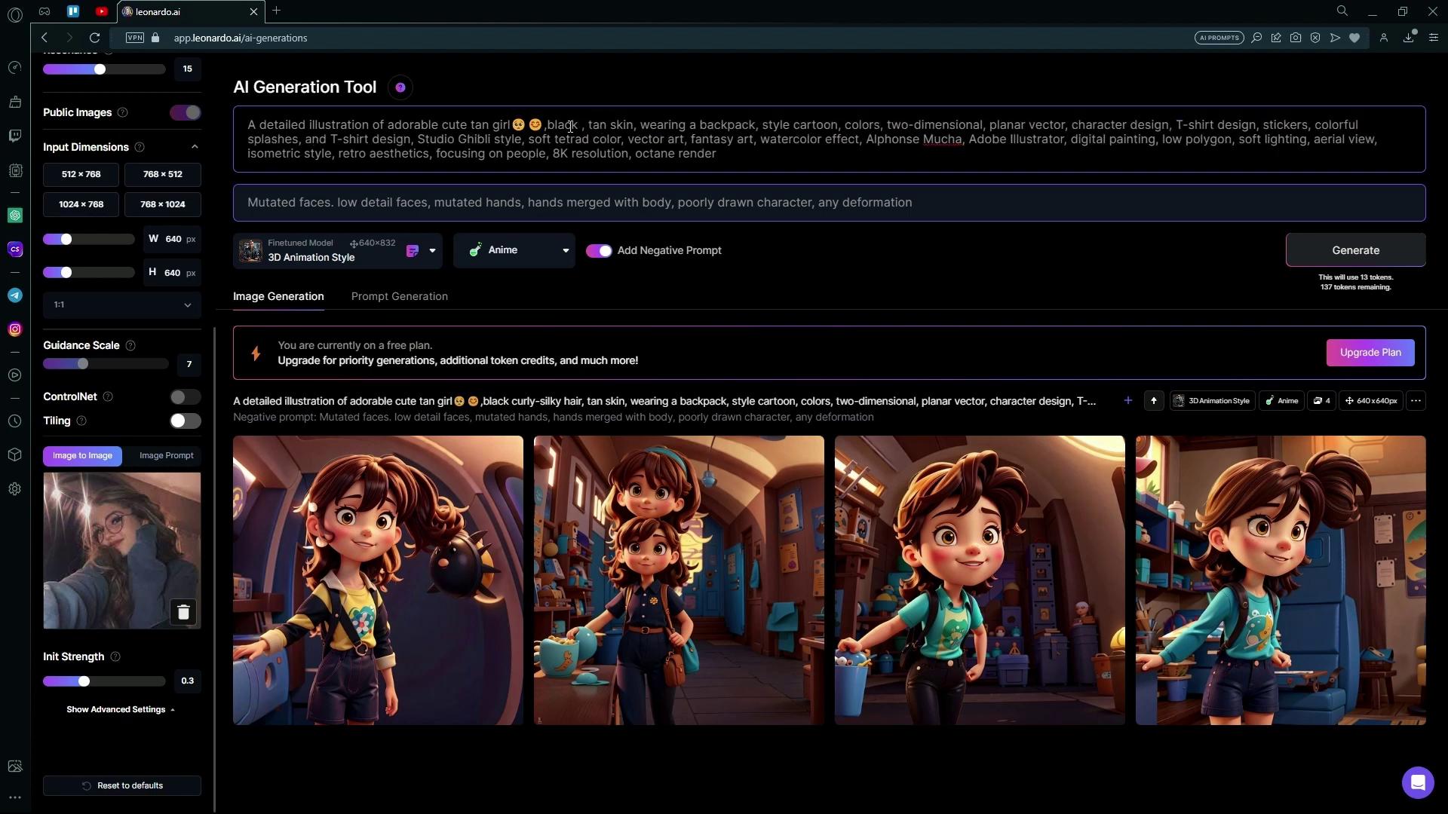
key(BackSpace)
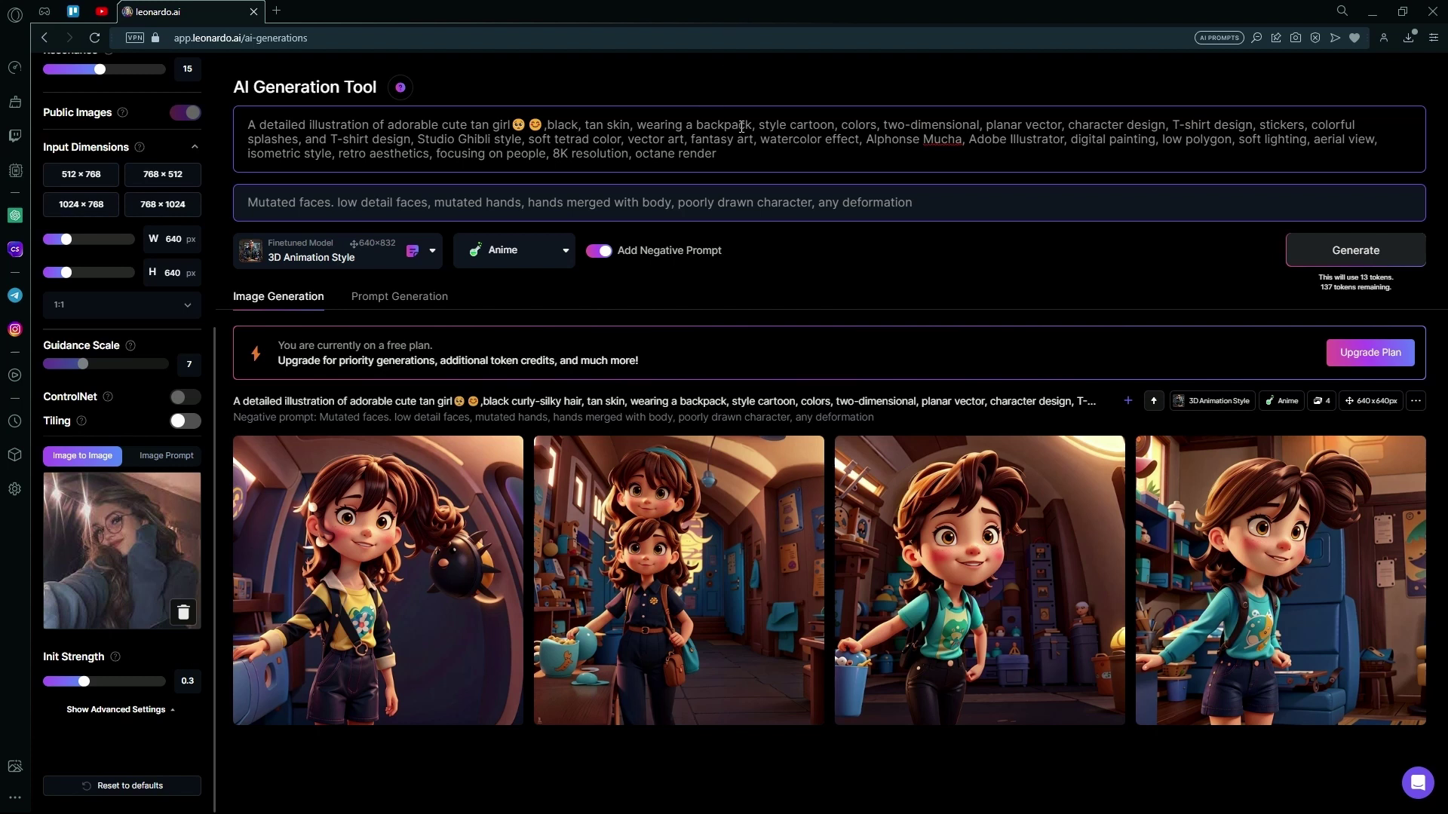
drag(753, 128, 638, 132)
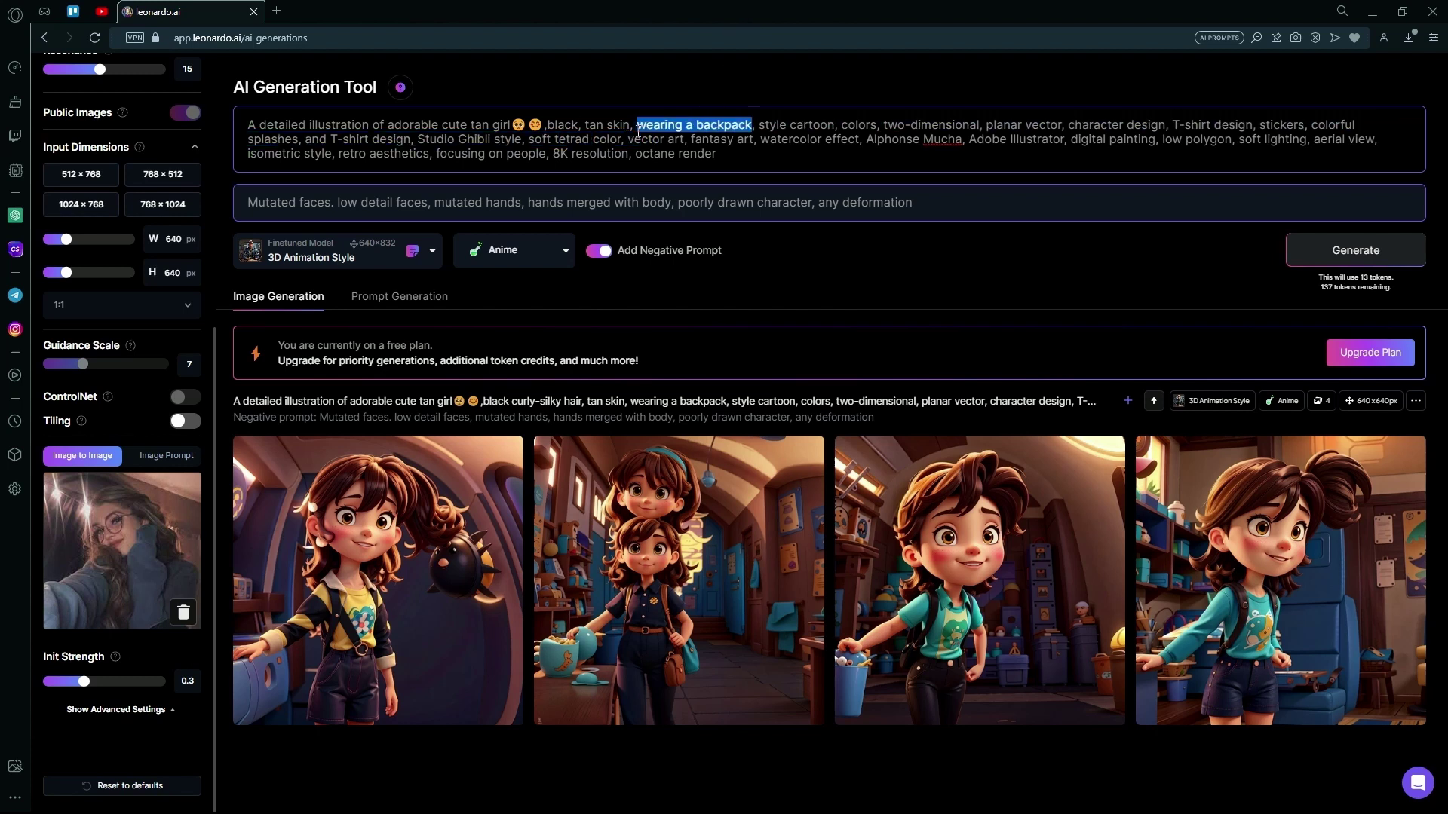
key(BackSpace)
Step: Remove 'and T-shirt design' and clean up stray commas in the prompt
key(BackSpace)
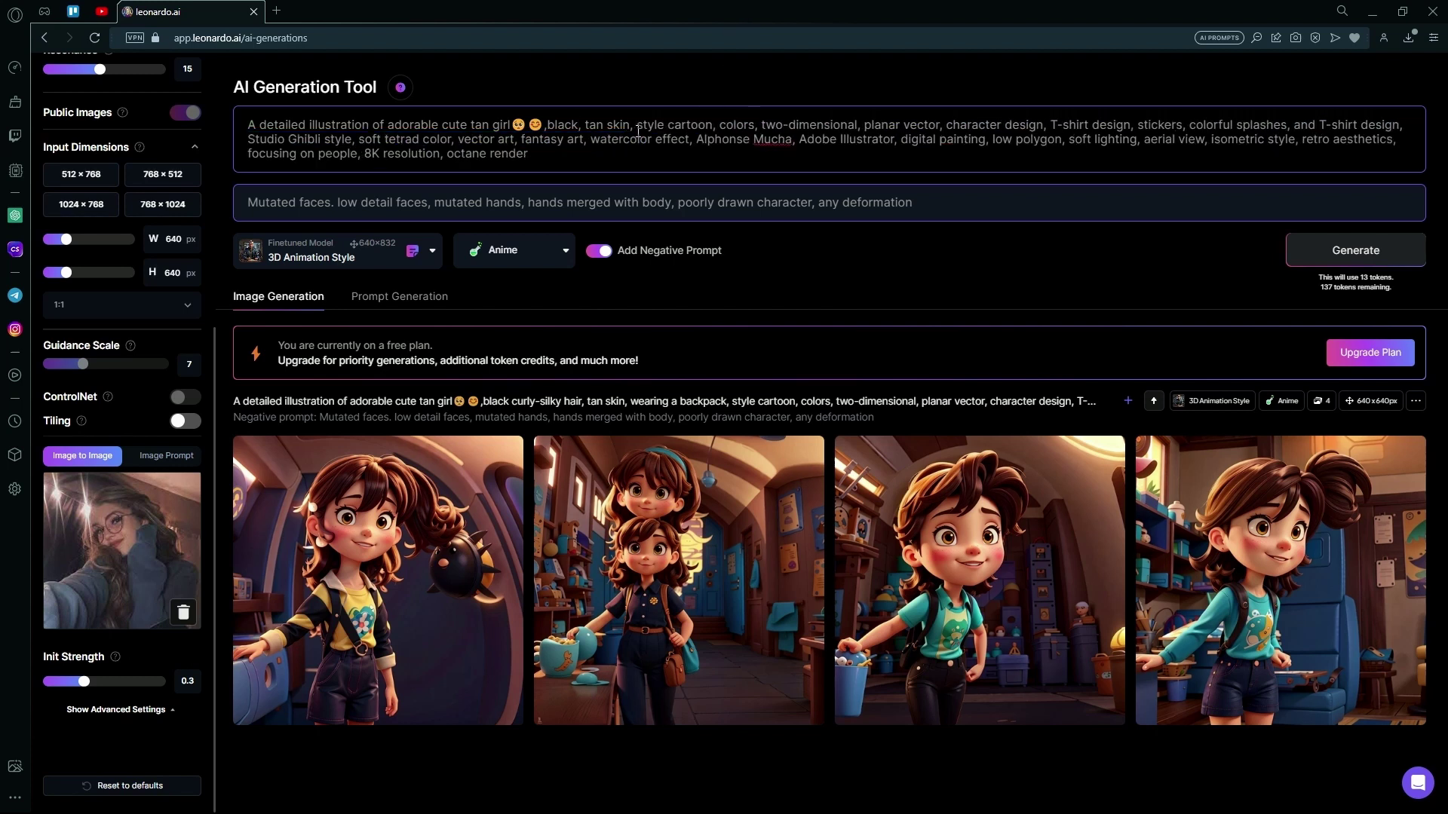
key(Right)
key(Right)
key(Right)
key(Right)
key(shift+Right)
key(Right)
key(Right)
key(Right)
key(Right)
key(Right)
key(Right)
key(Right)
key(BackSpace)
key(BackSpace)
key(BackSpace)
key(BackSpace)
key(BackSpace)
key(BackSpace)
key(BackSpace)
key(BackSpace)
key(BackSpace)
key(BackSpace)
key(BackSpace)
key(BackSpace)
key(BackSpace)
key(BackSpace)
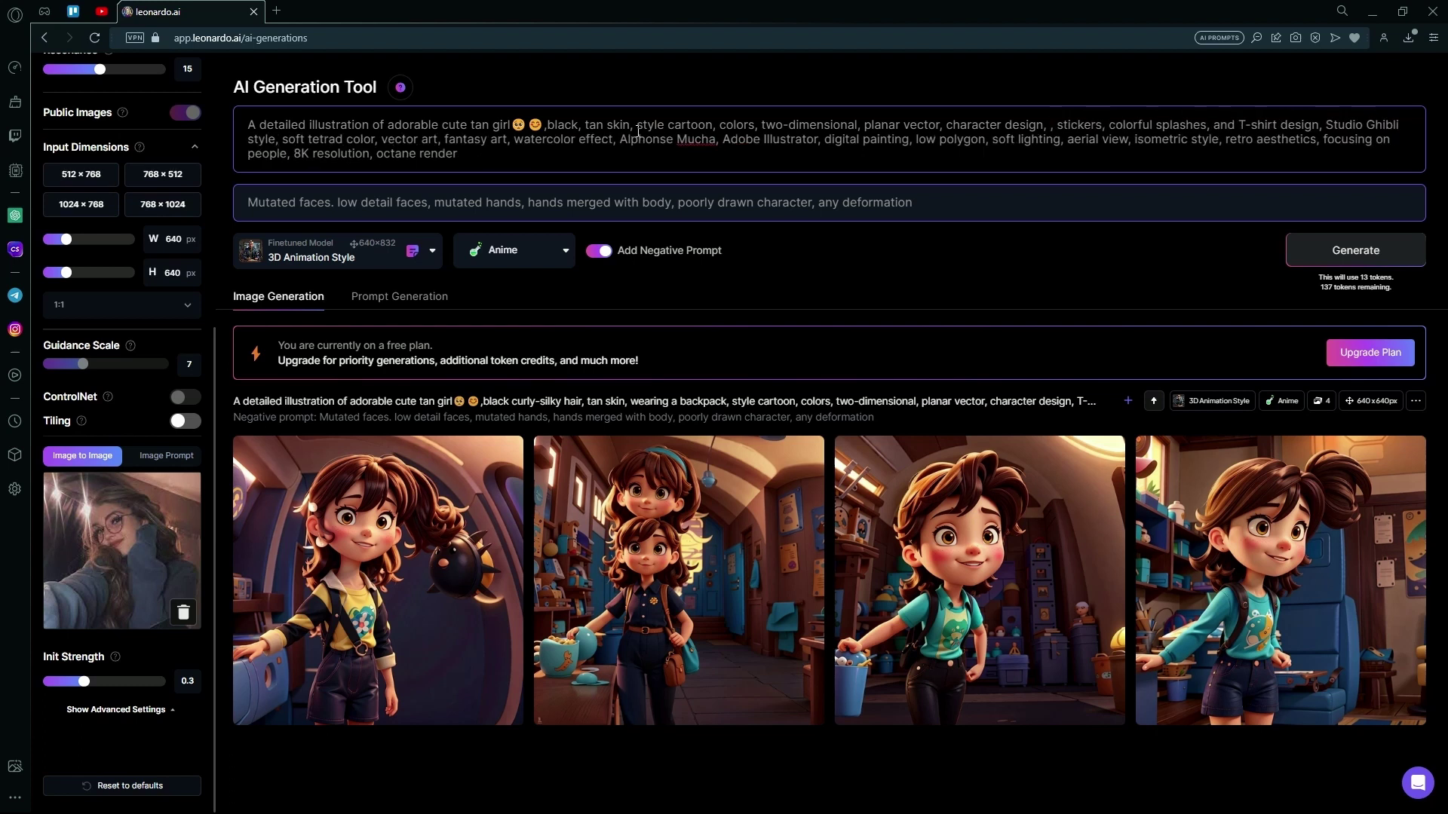
key(BackSpace)
key(BackSpace)
key(BackSpace)
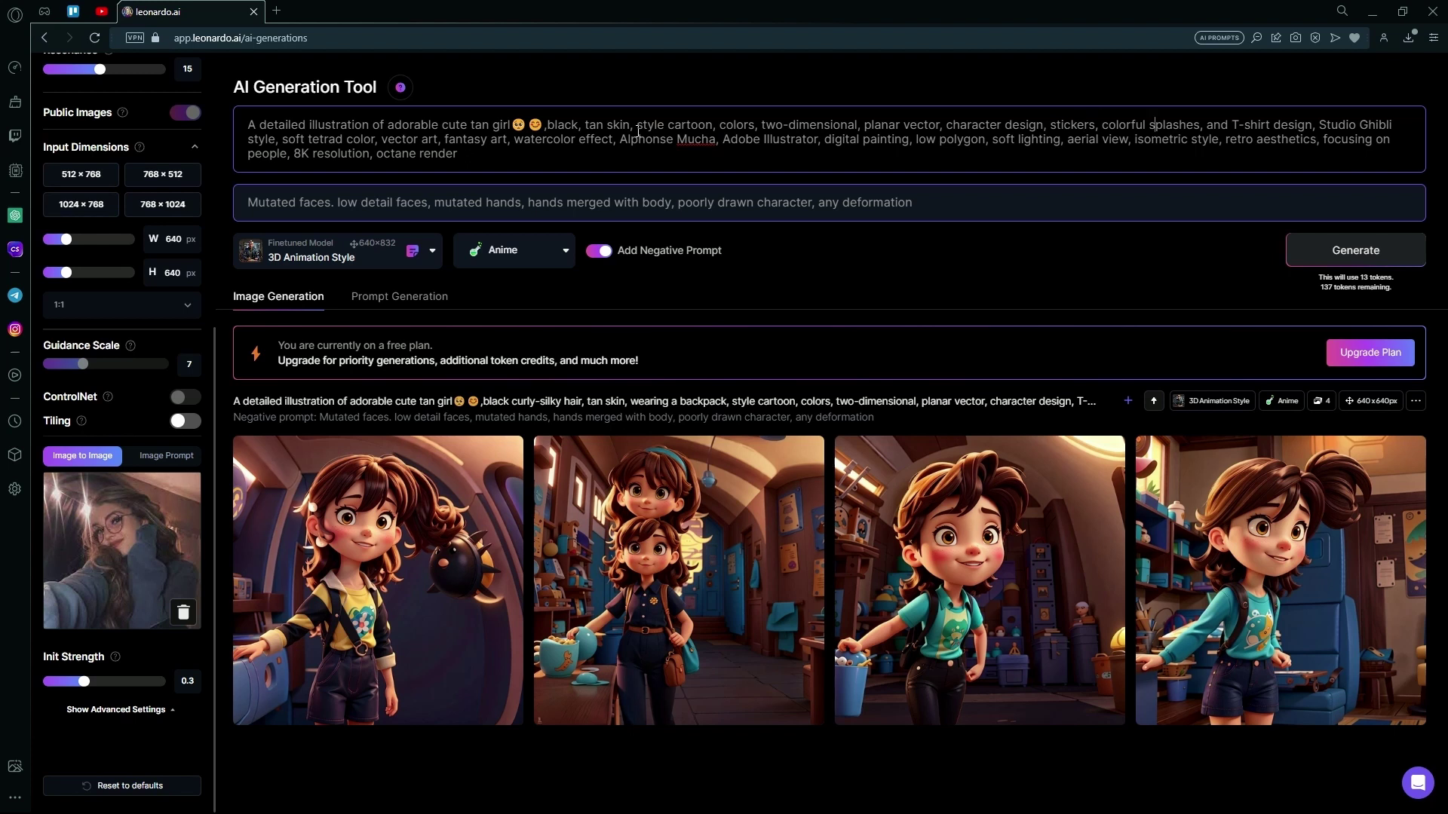
key(BackSpace)
key(BackSpace)
key(BackSpace)
key(BackSpace)
key(BackSpace)
key(BackSpace)
key(BackSpace)
key(BackSpace)
key(BackSpace)
key(BackSpace)
key(BackSpace)
key(BackSpace)
key(BackSpace)
key(BackSpace)
key(BackSpace)
key(BackSpace)
key(BackSpace)
key(BackSpace)
key(BackSpace)
key(Delete)
key(Delete)
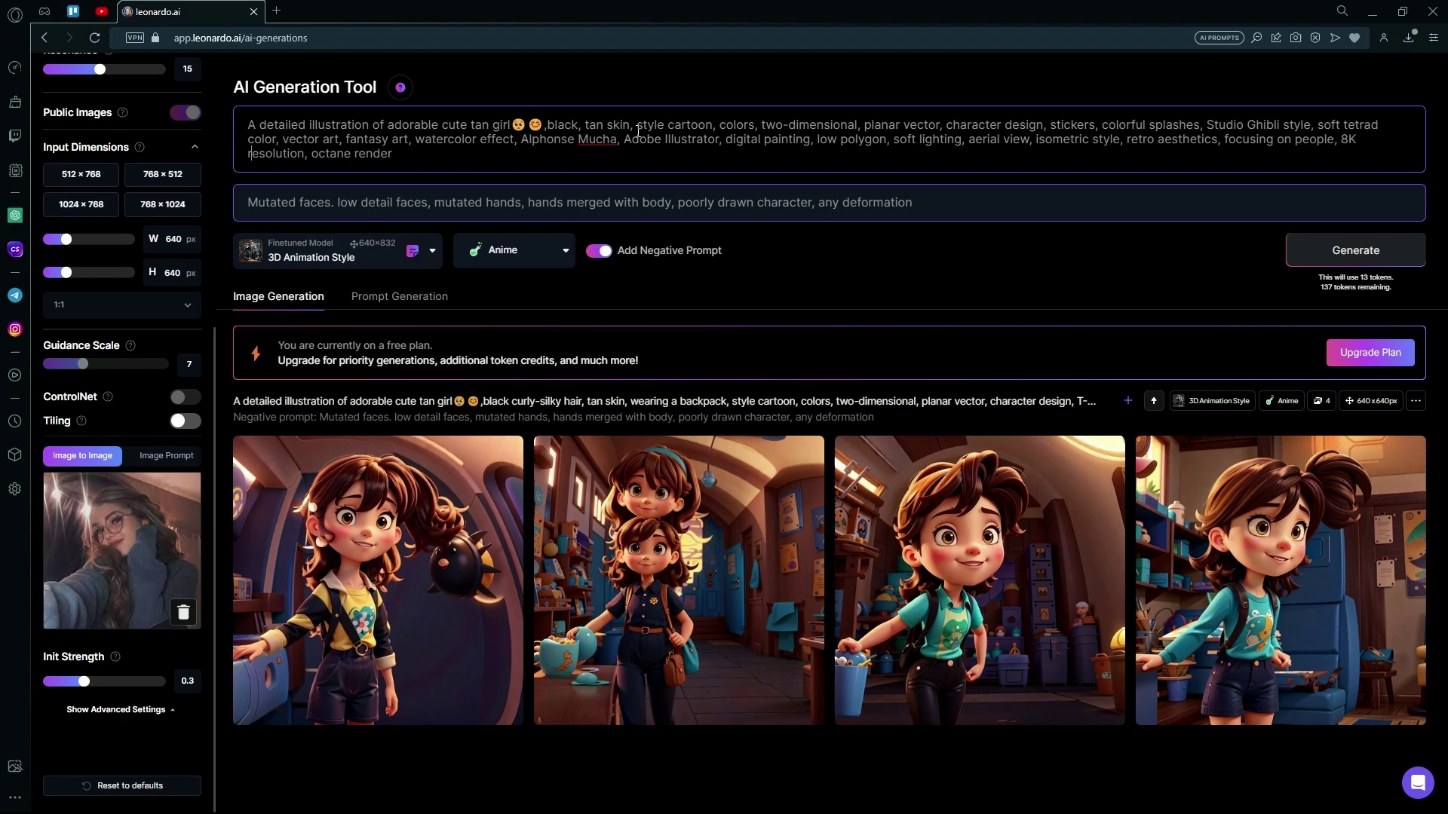
key(End)
Step: Raise Init Strength to 0.75 and generate four images
click(88, 681)
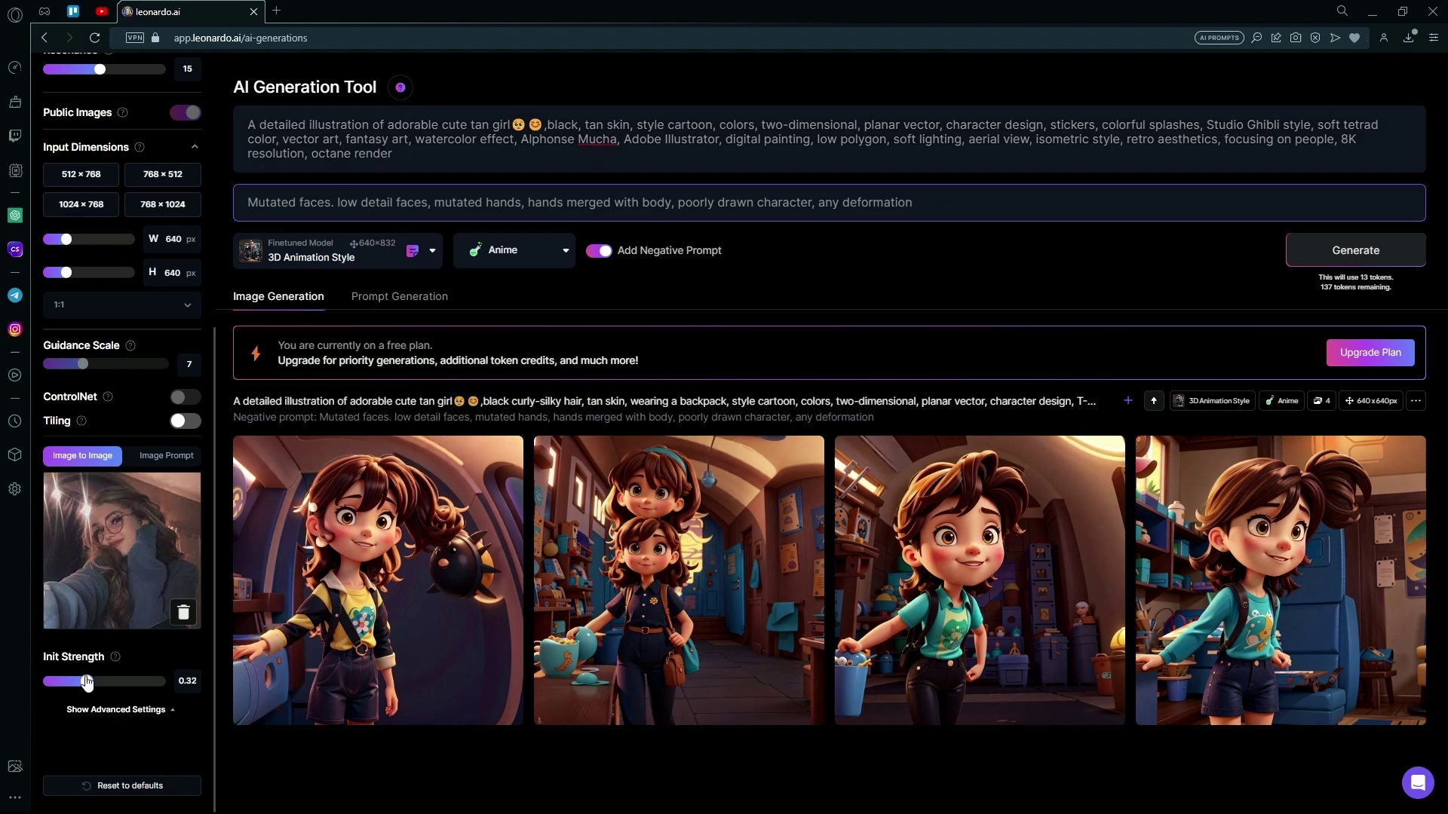
drag(88, 682, 149, 682)
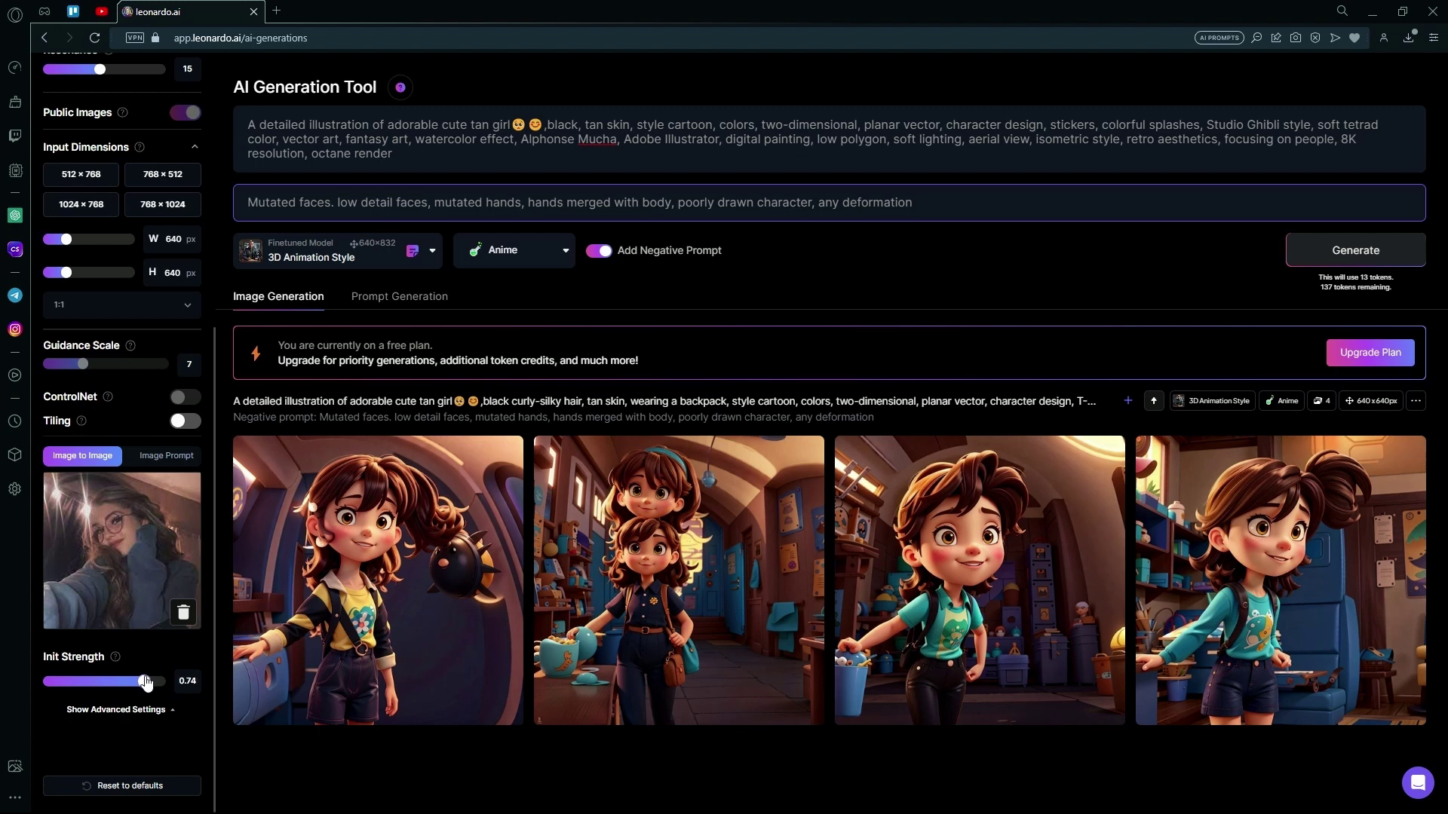
click(1365, 250)
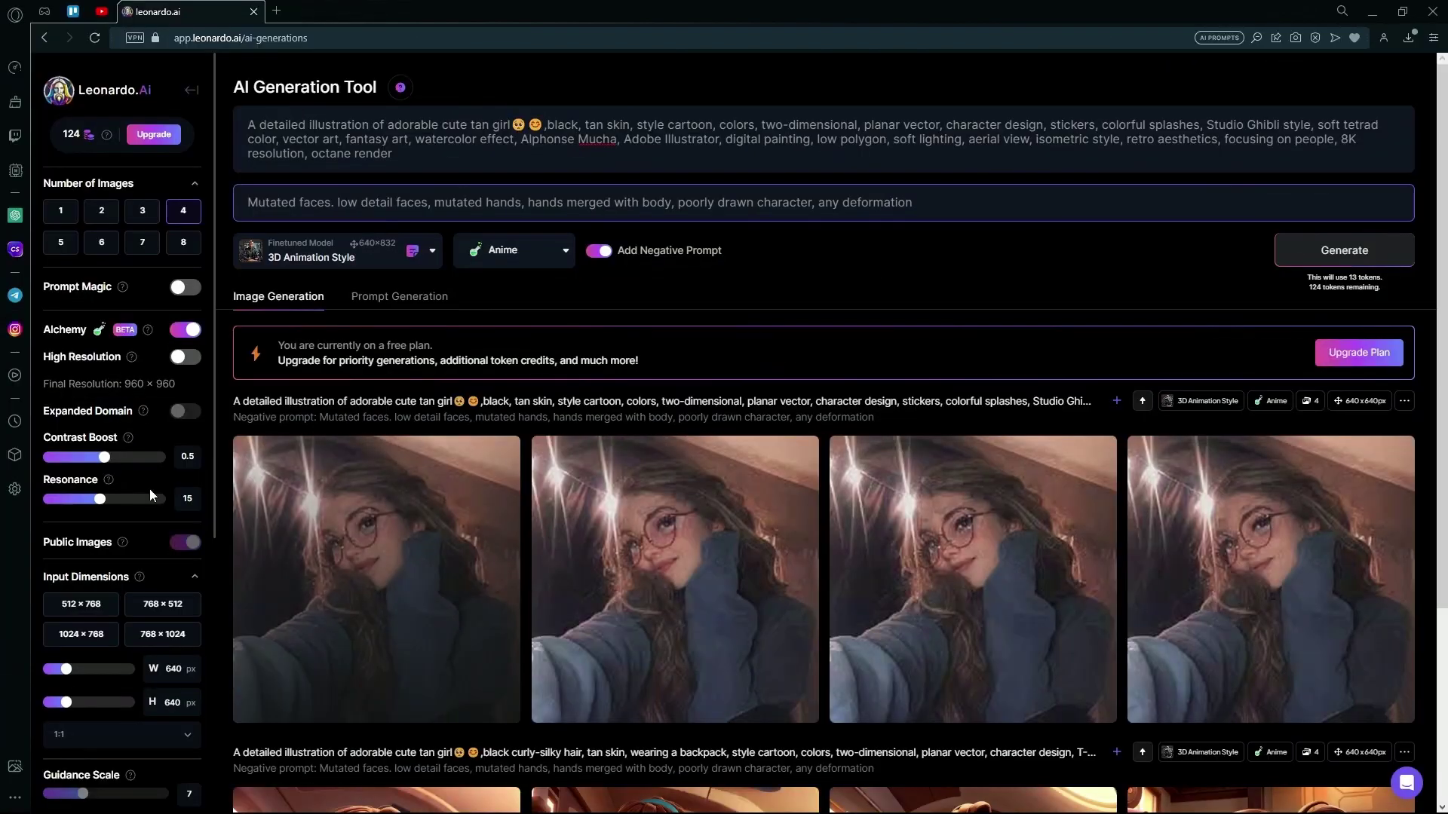
Step: Lower Init Strength to about 0.51 and generate a new set of four
scroll(150, 488, down, 4)
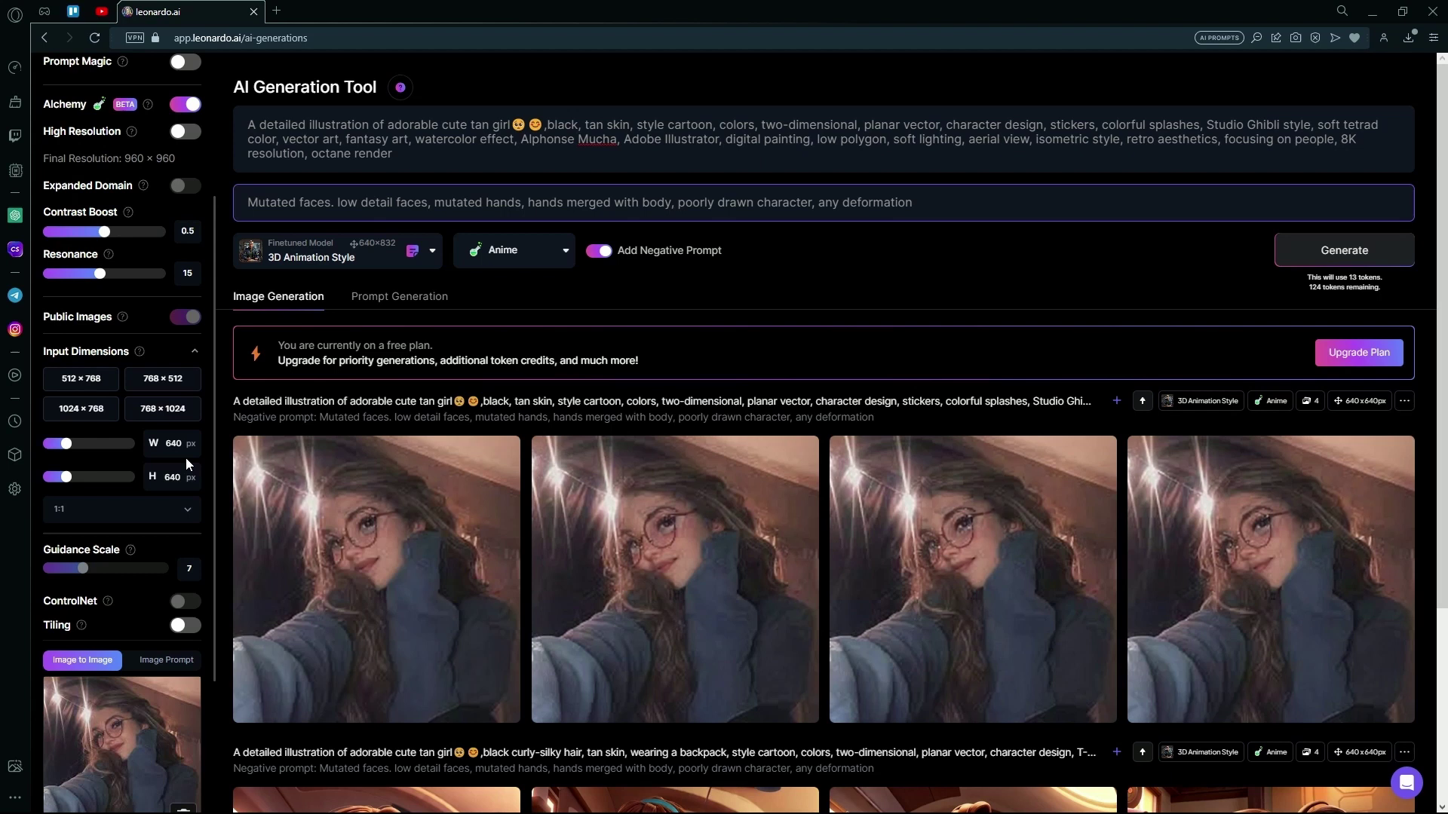
scroll(140, 532, down, 2)
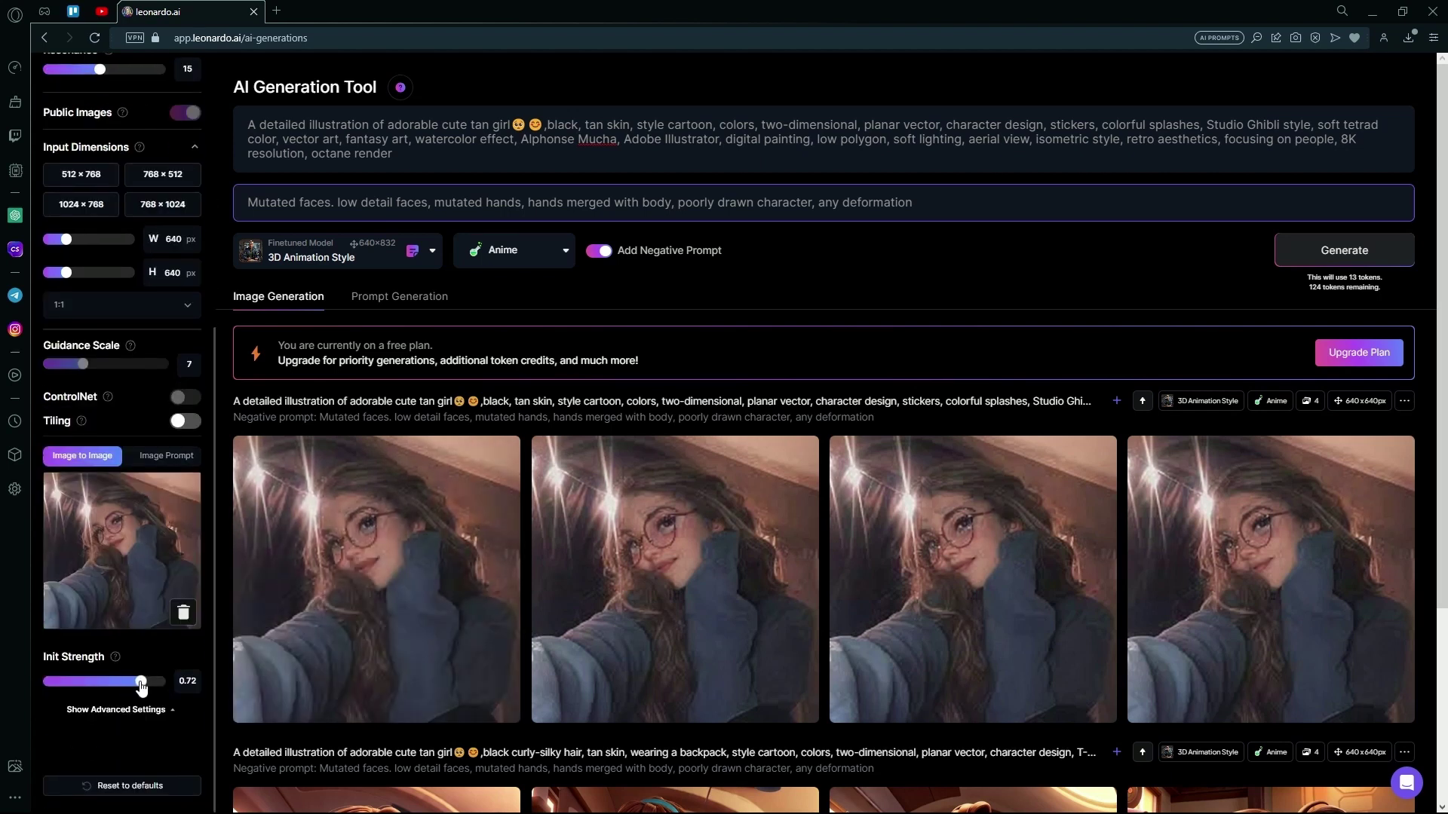
drag(144, 682, 112, 683)
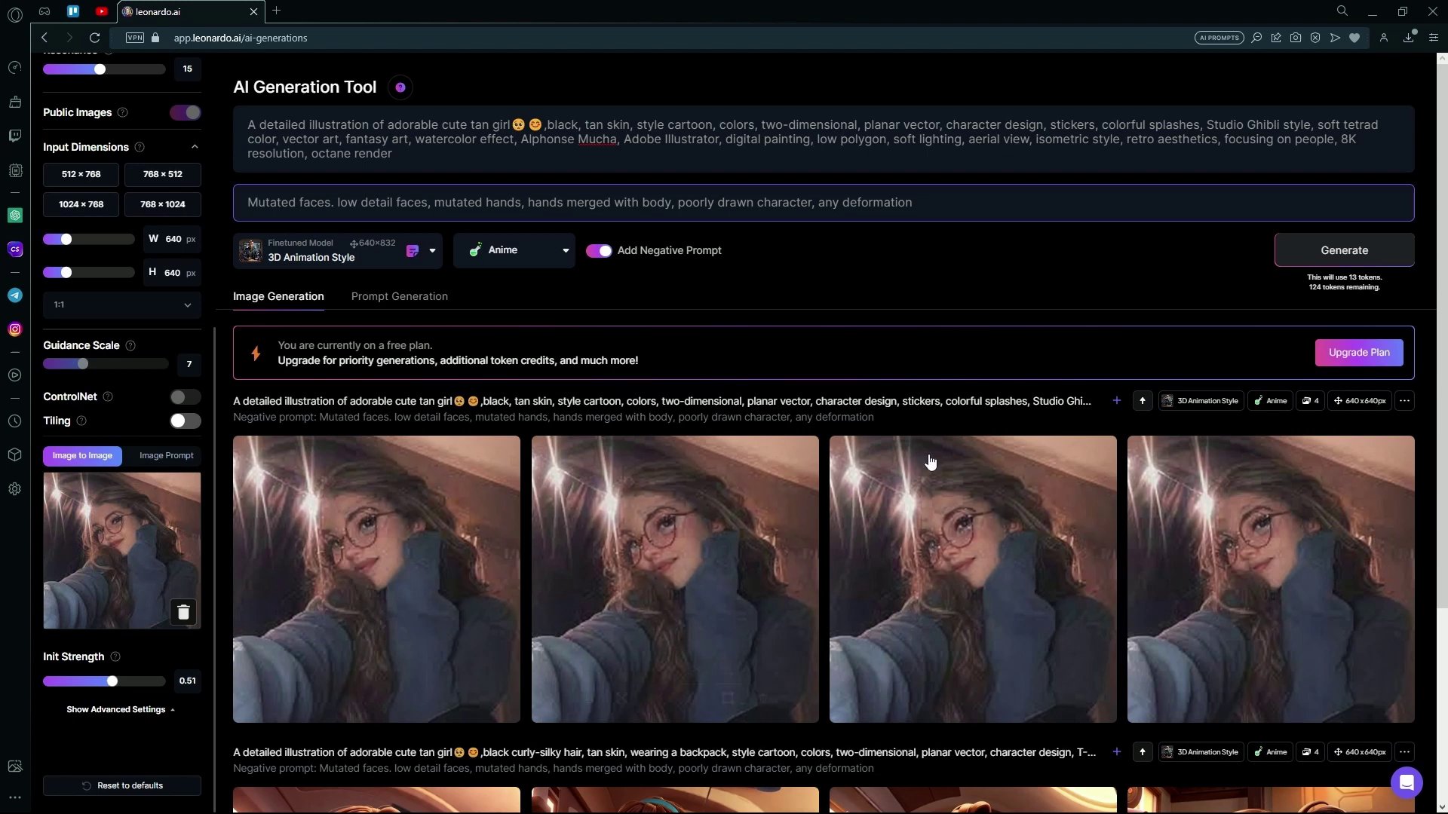
click(1344, 253)
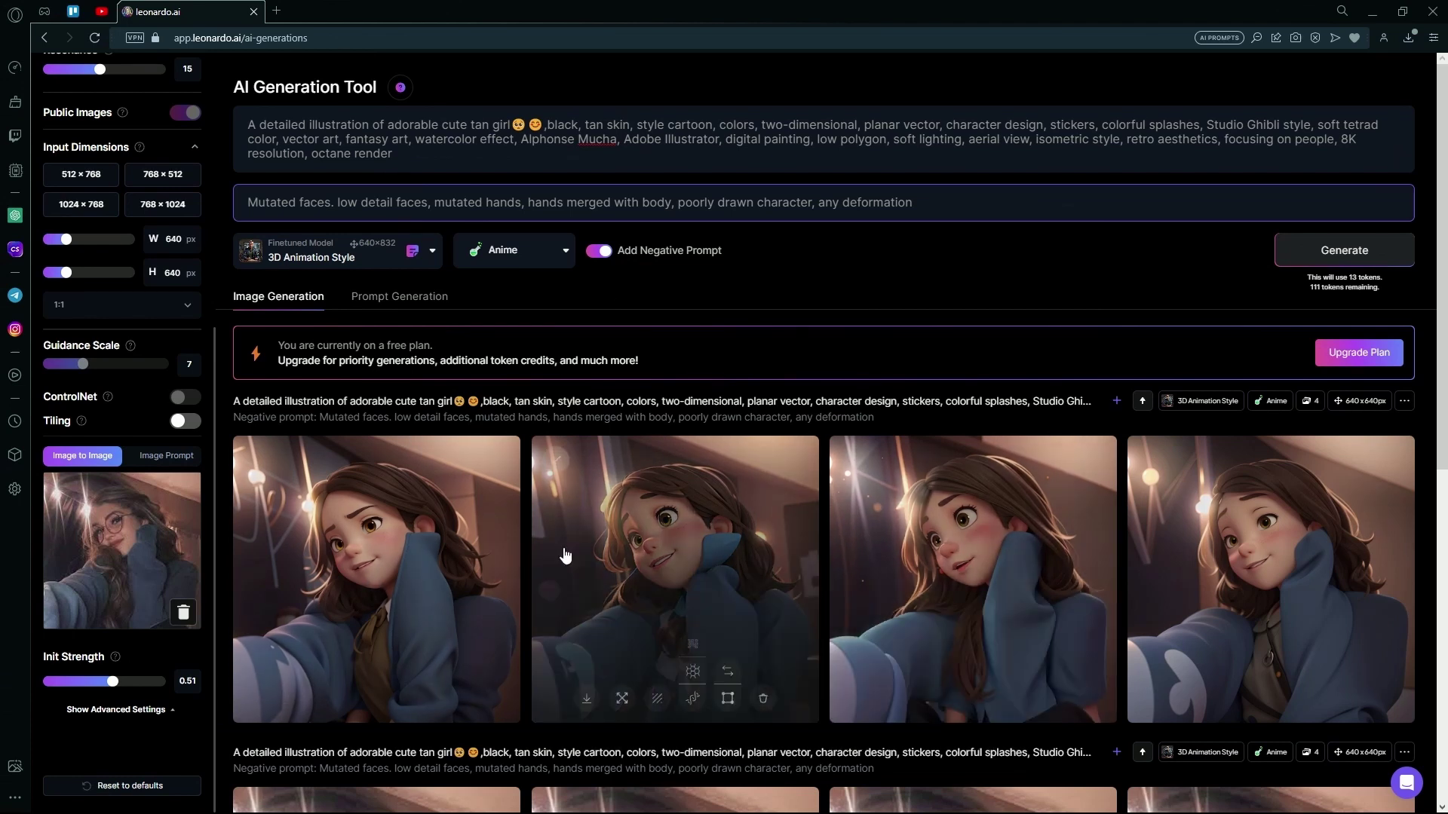
Step: Append 'Round eye glasses' to the end of the prompt
mouse_move(422, 521)
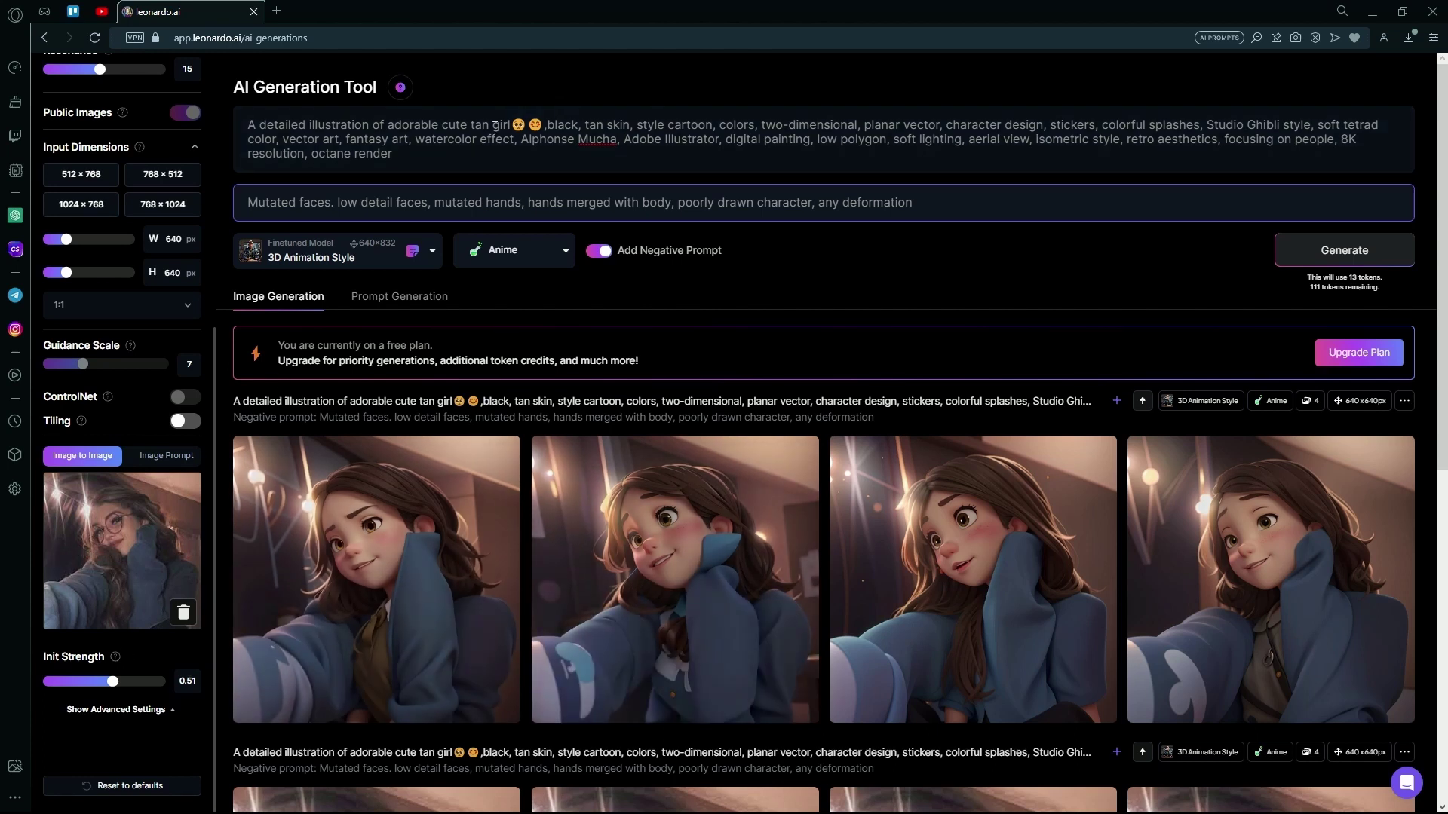
click(451, 157)
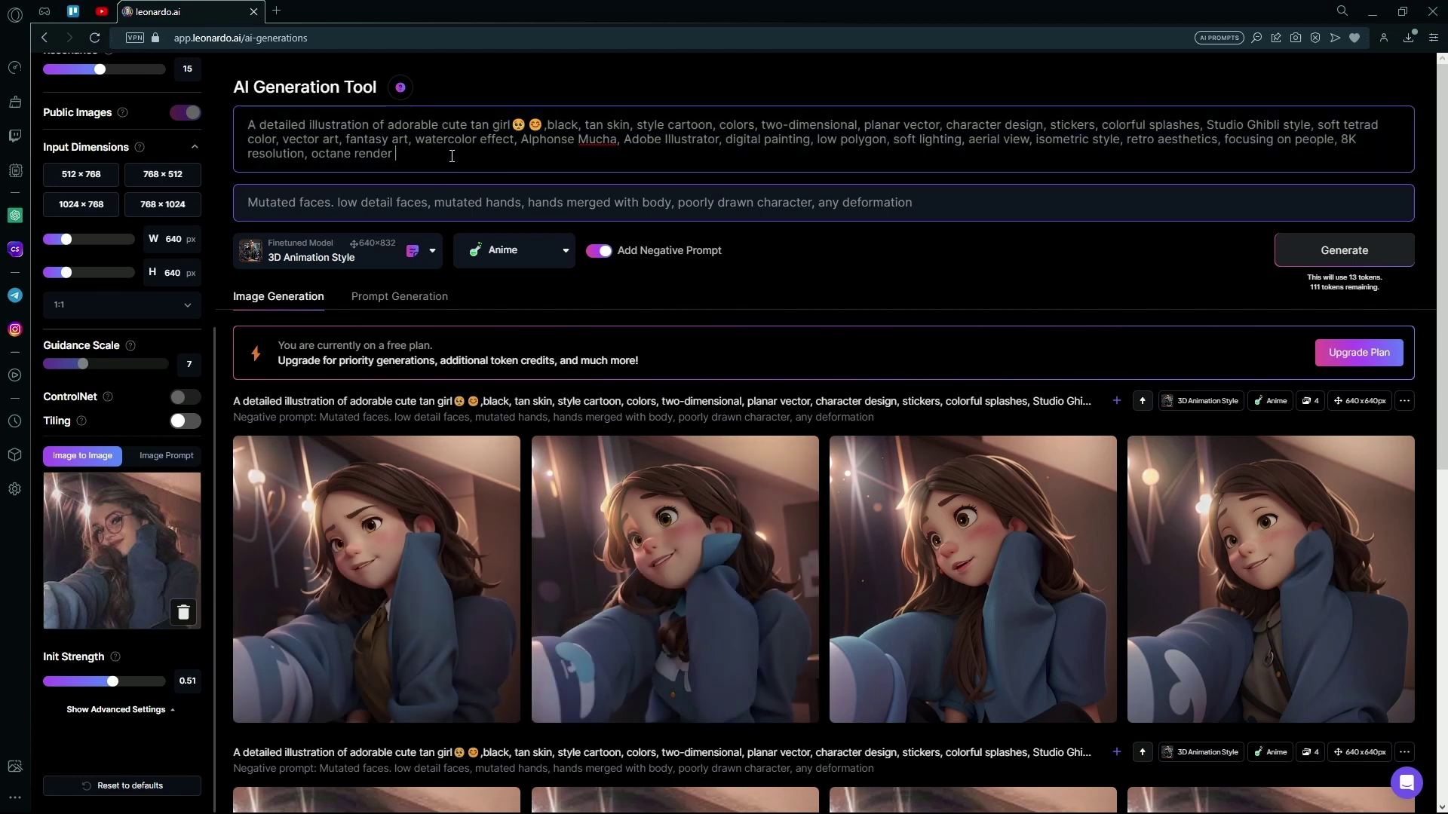
text(Round gla)
text(sses)
text(eye)
Step: Switch the style preset from Anime to 3D Render and the model to DreamShaper v7
click(546, 272)
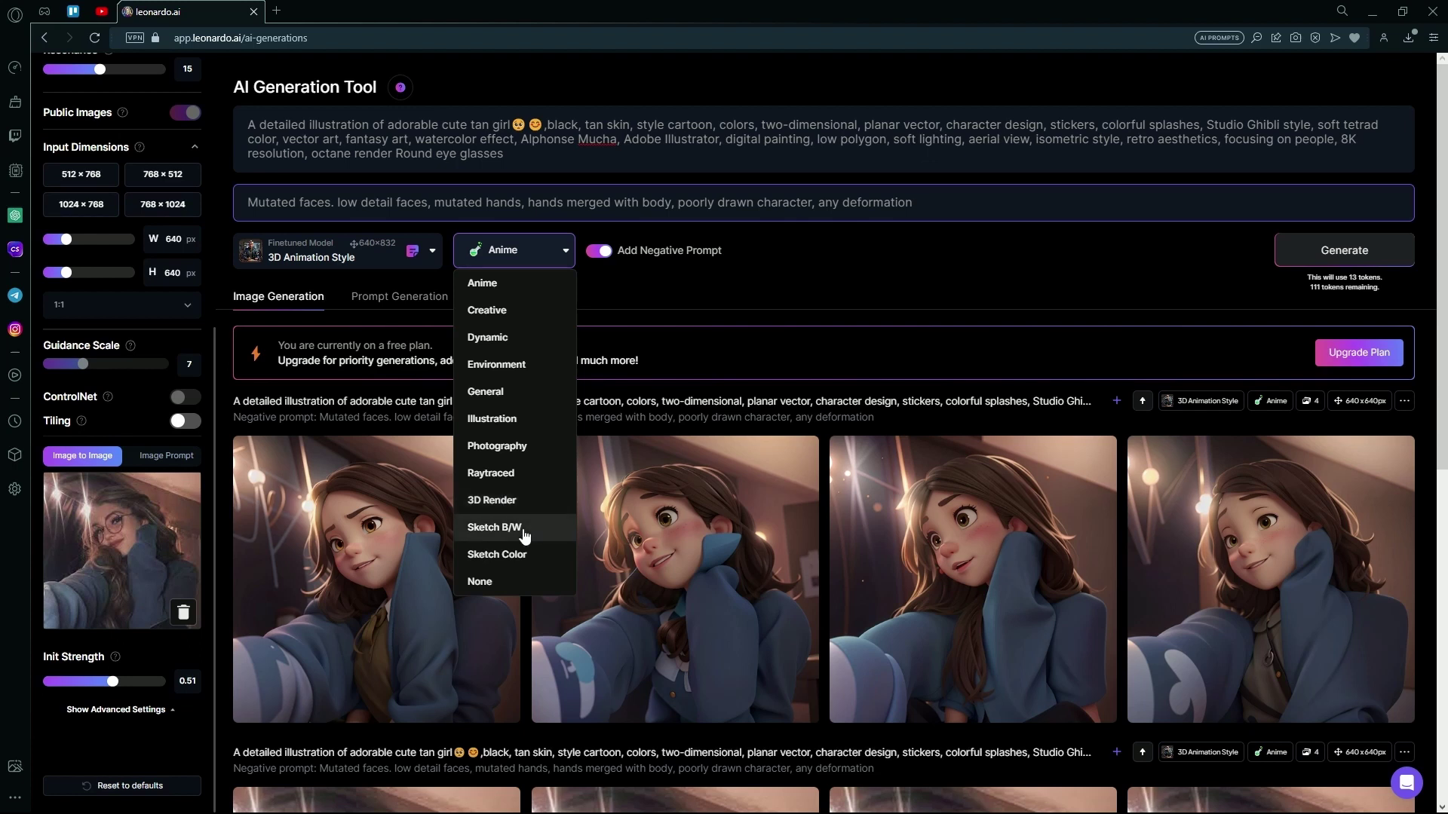
click(491, 501)
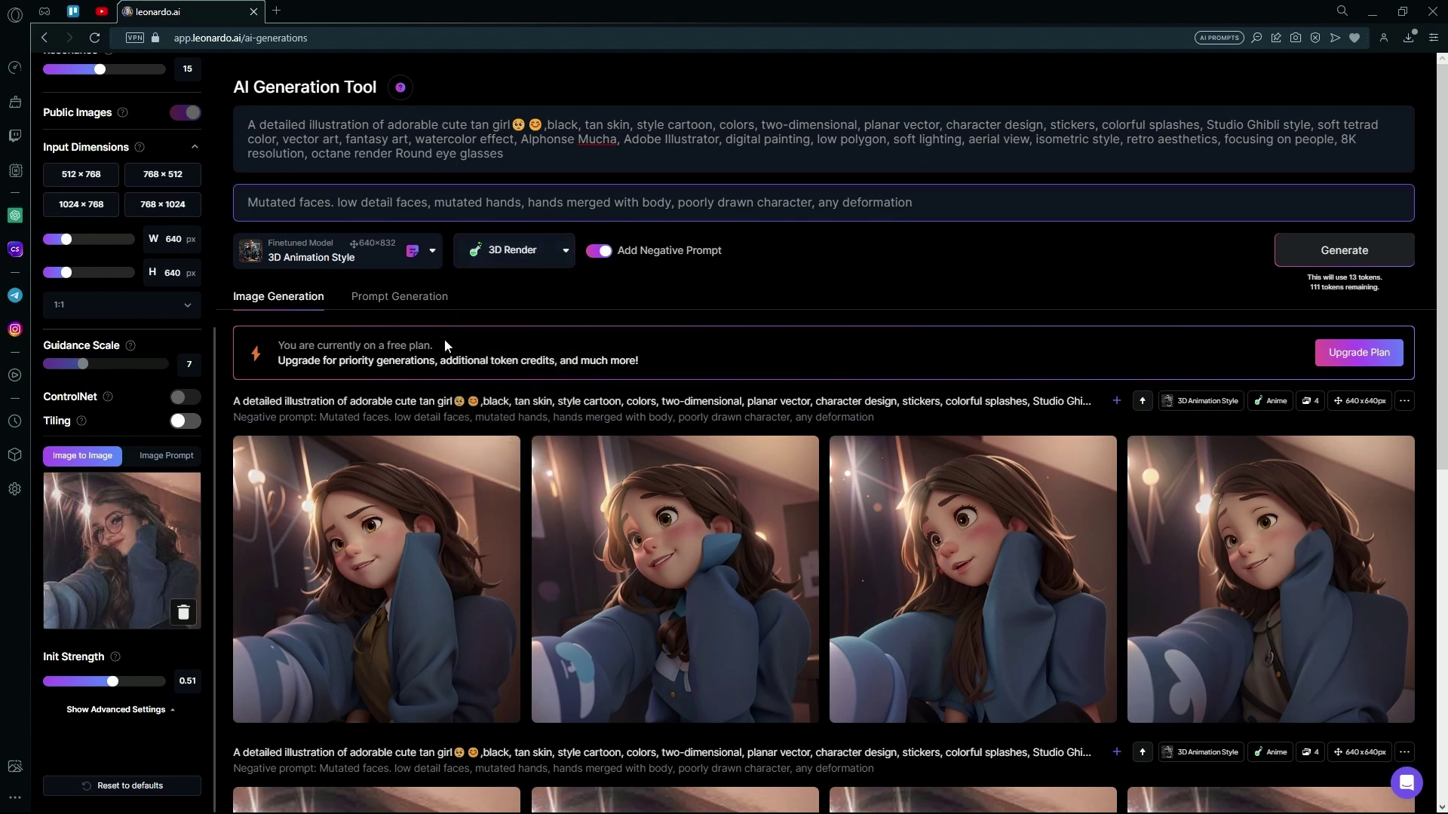
click(379, 257)
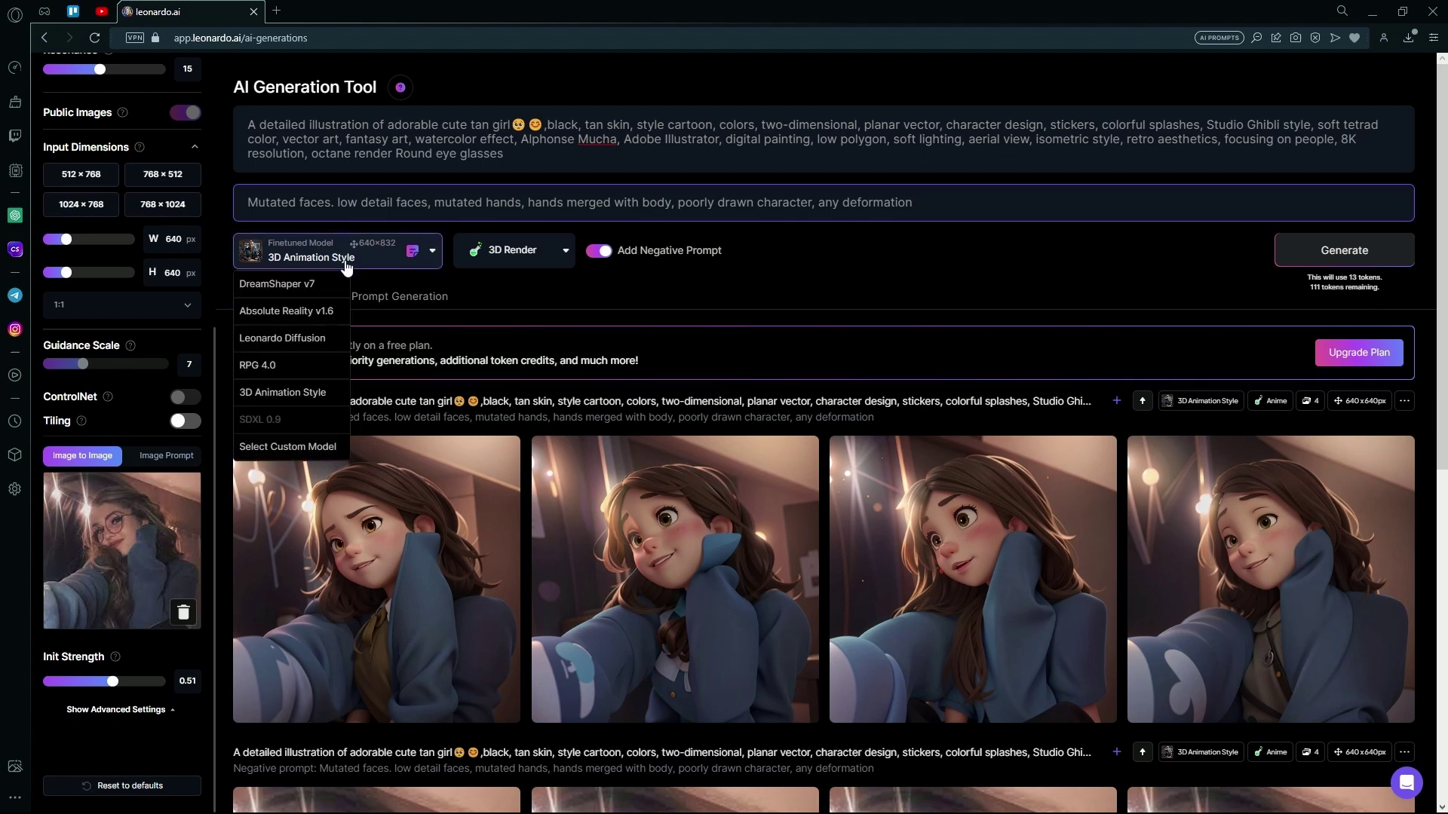
click(312, 287)
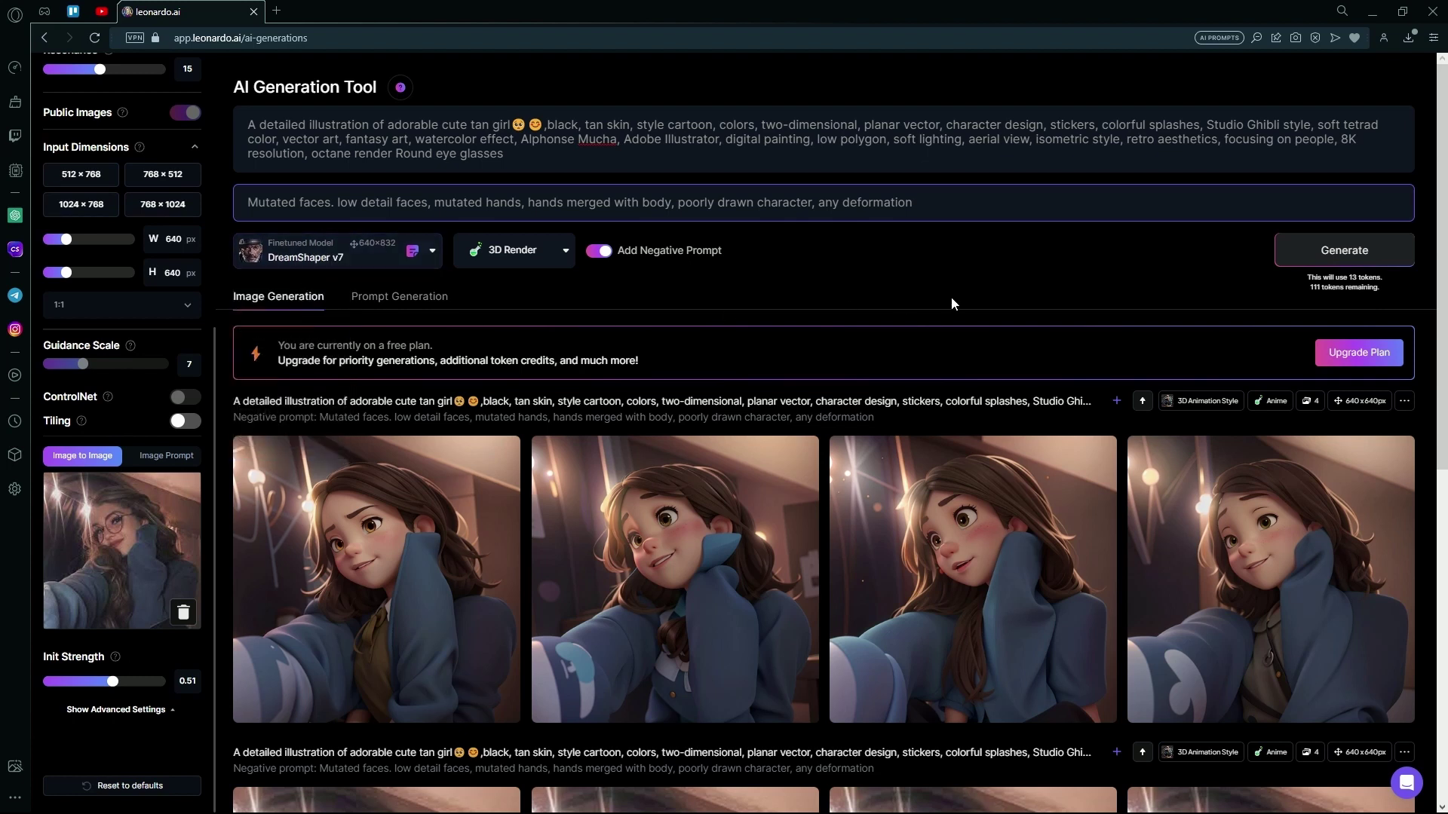
Step: Generate four DreamShaper v7 3D Render images at 0.51 init strength
click(1294, 260)
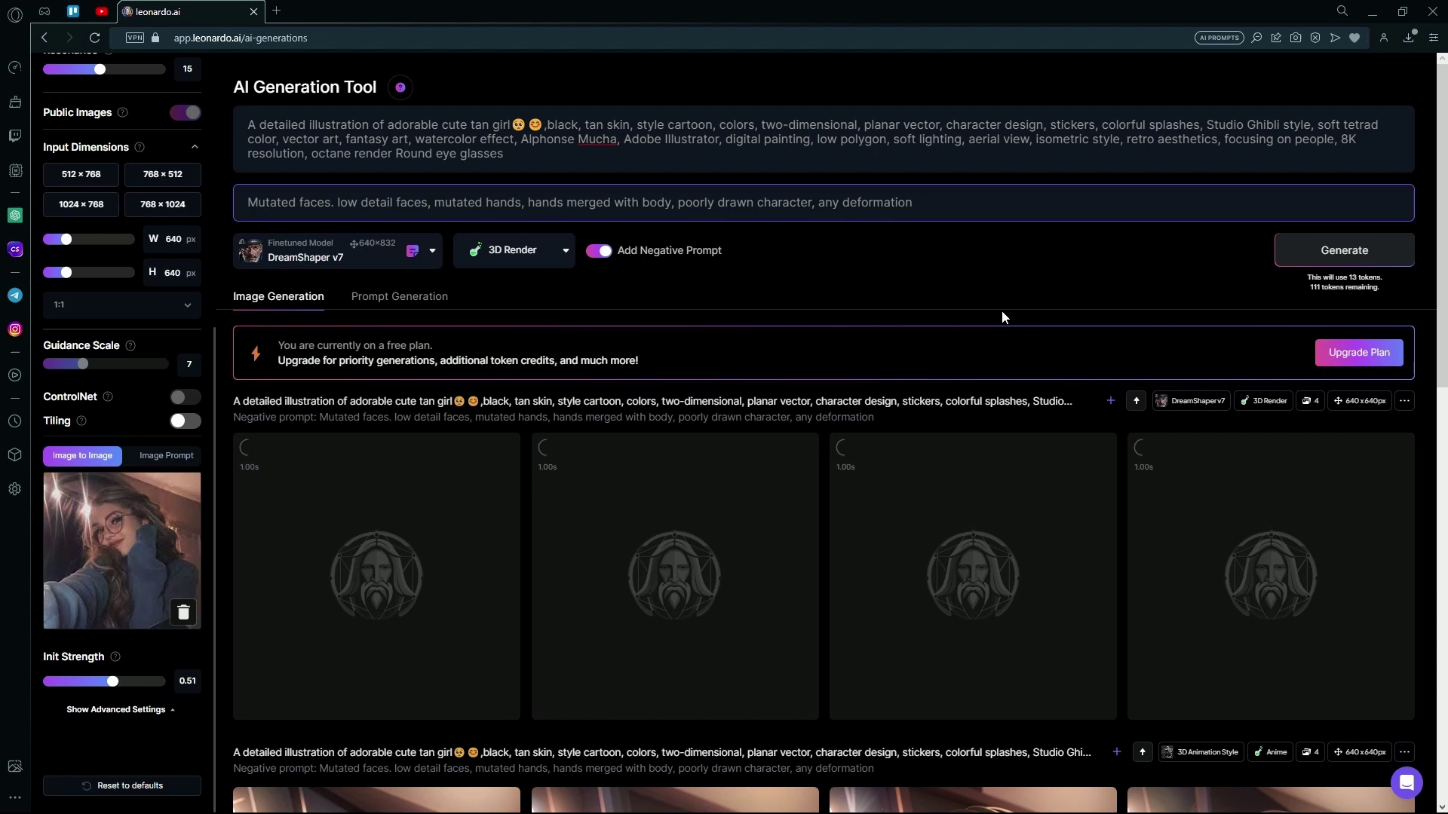
scroll(727, 447, down, 1)
scroll(709, 452, up, 1)
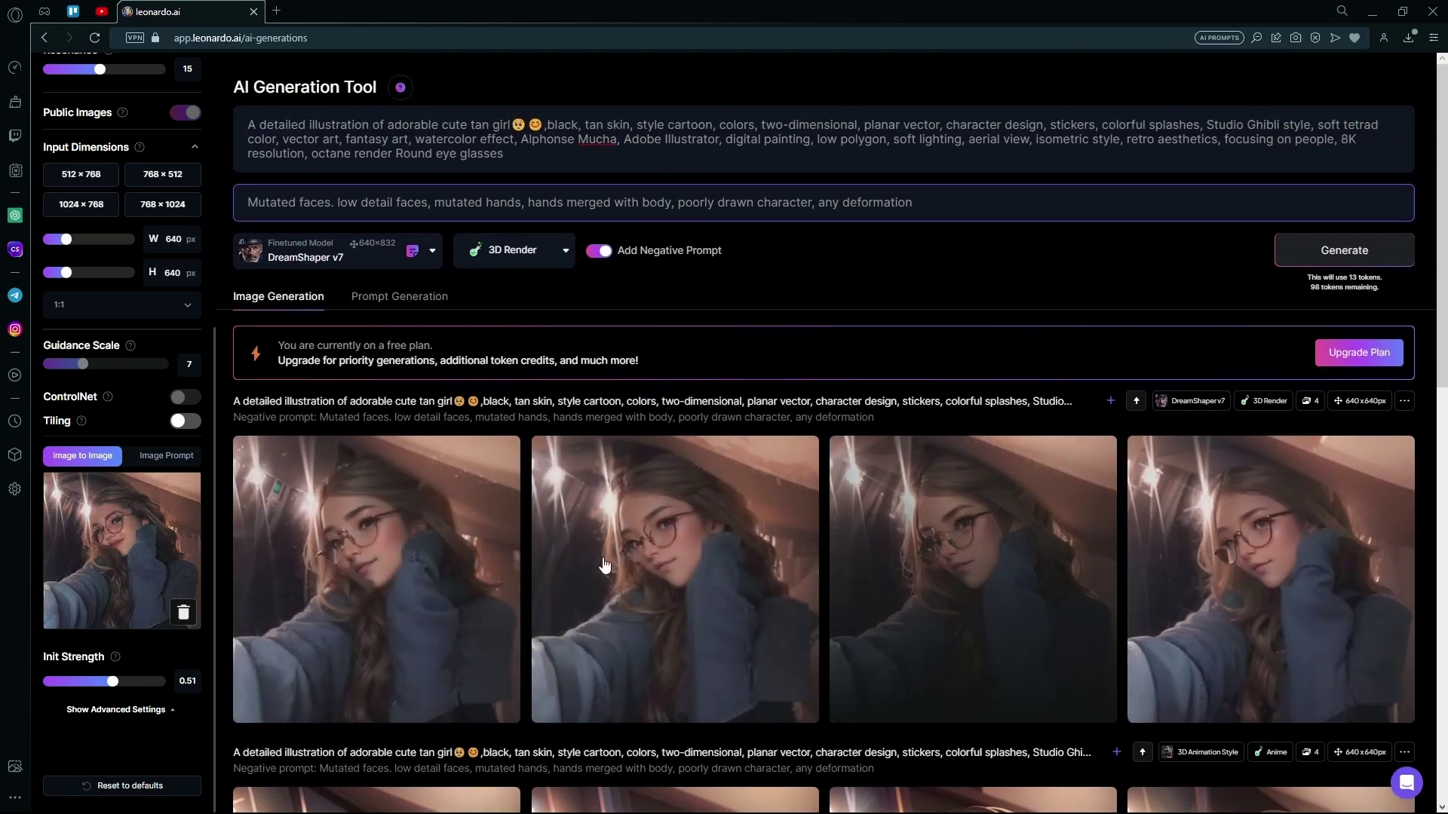
scroll(160, 631, down, 1)
Step: Lower Init Strength to 0.37 and generate another set of four
drag(107, 684, 94, 683)
scroll(713, 598, up, 1)
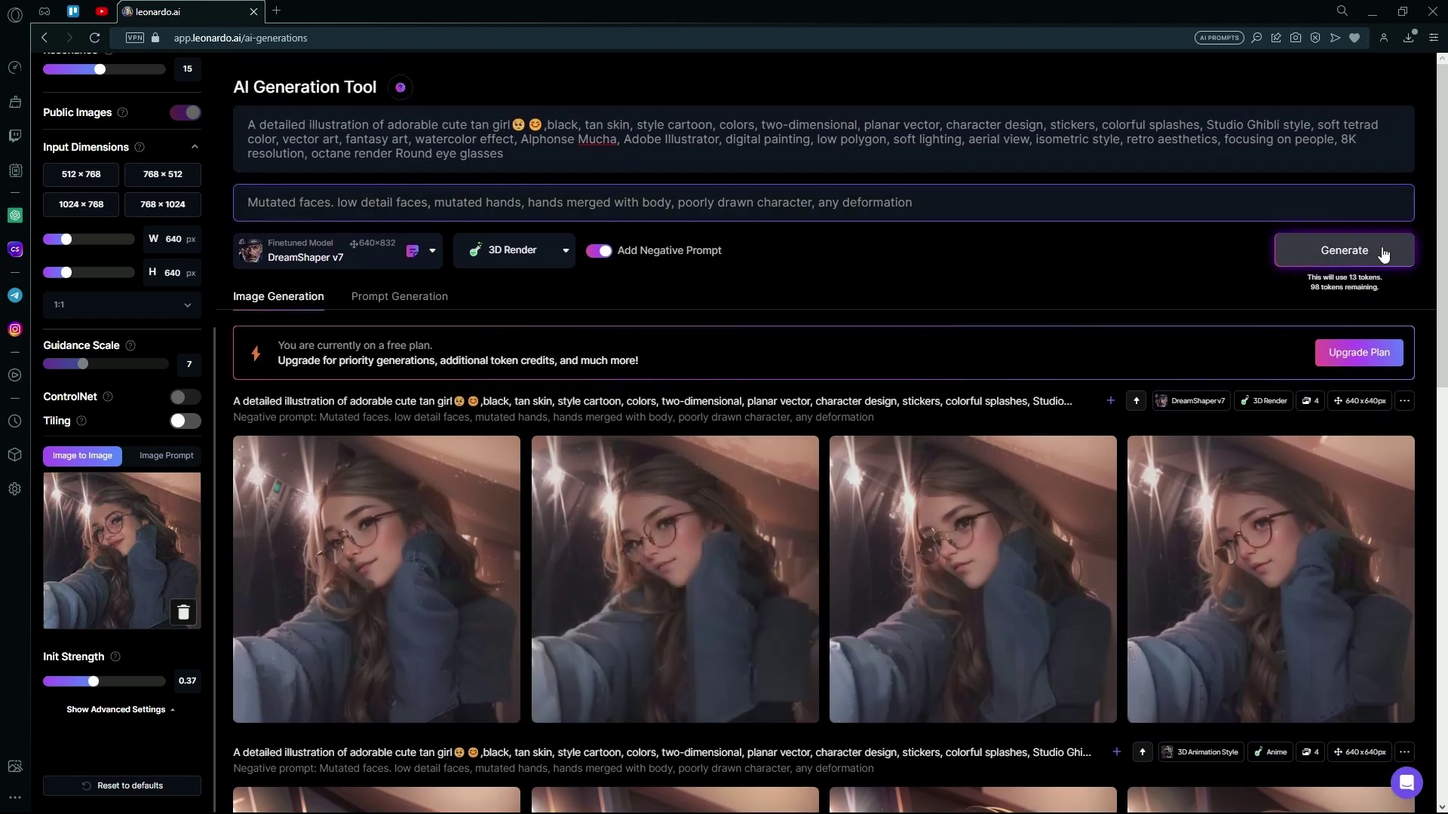
click(1365, 248)
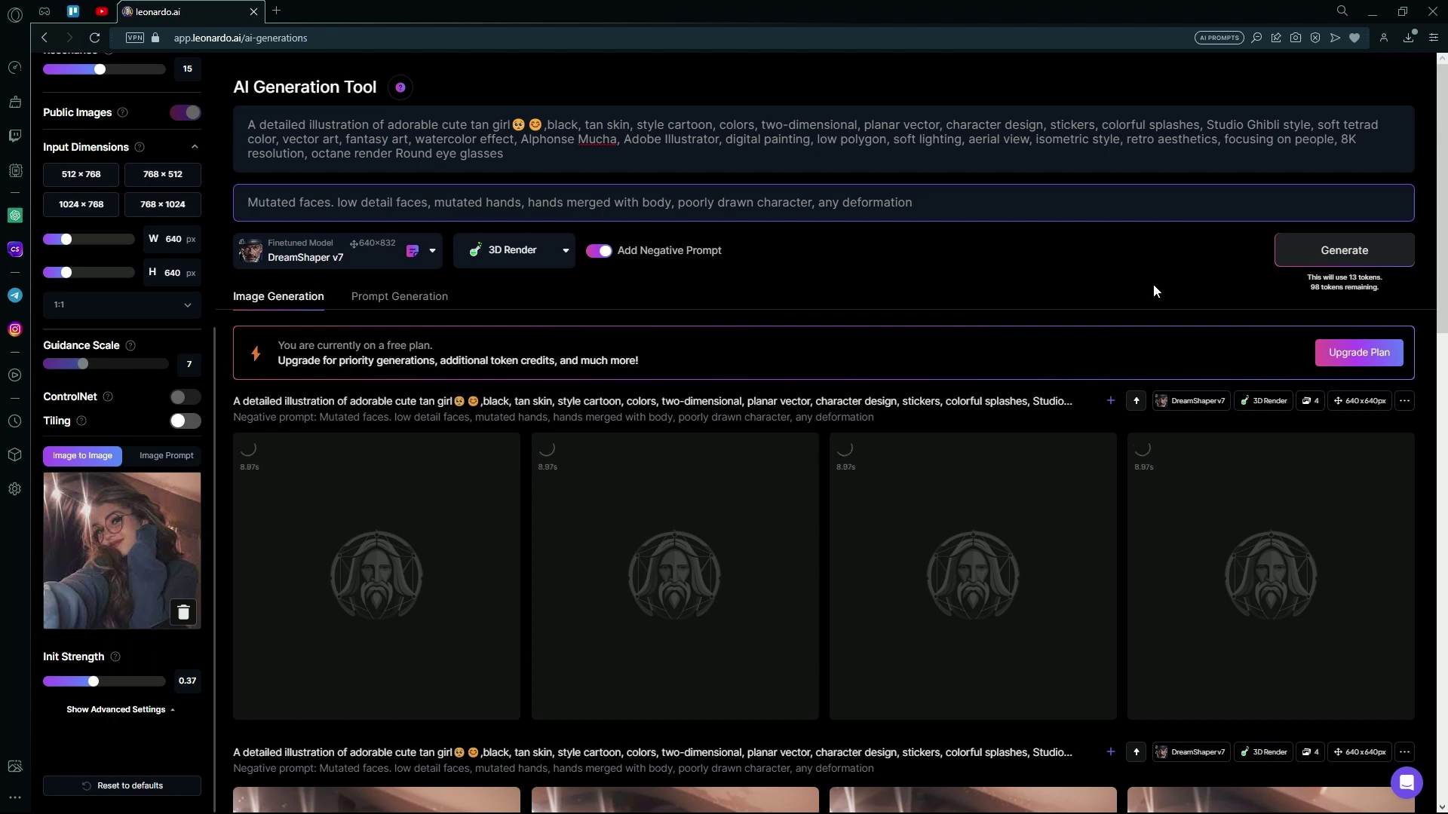
scroll(153, 244, up, 4)
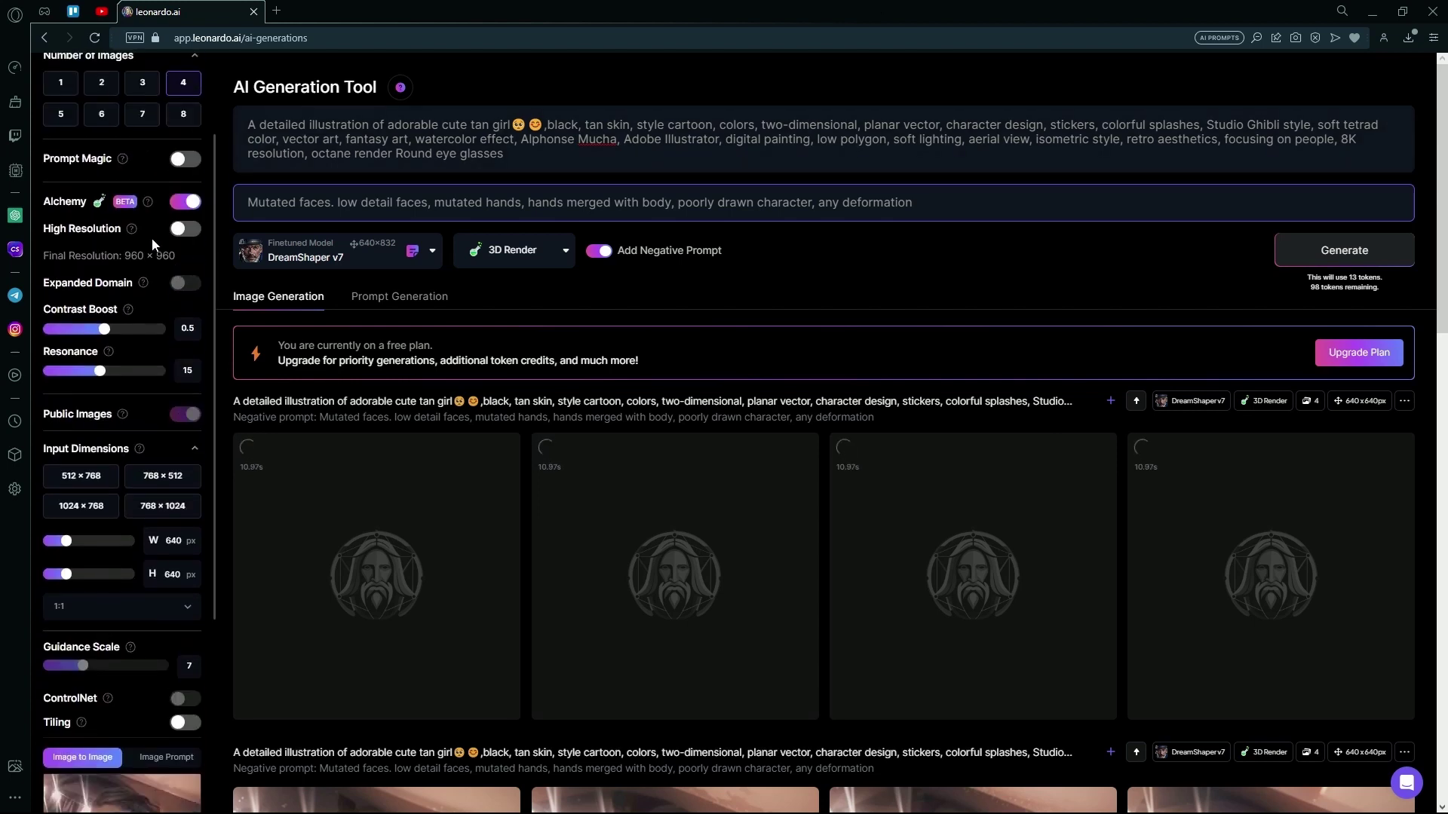
scroll(153, 244, up, 2)
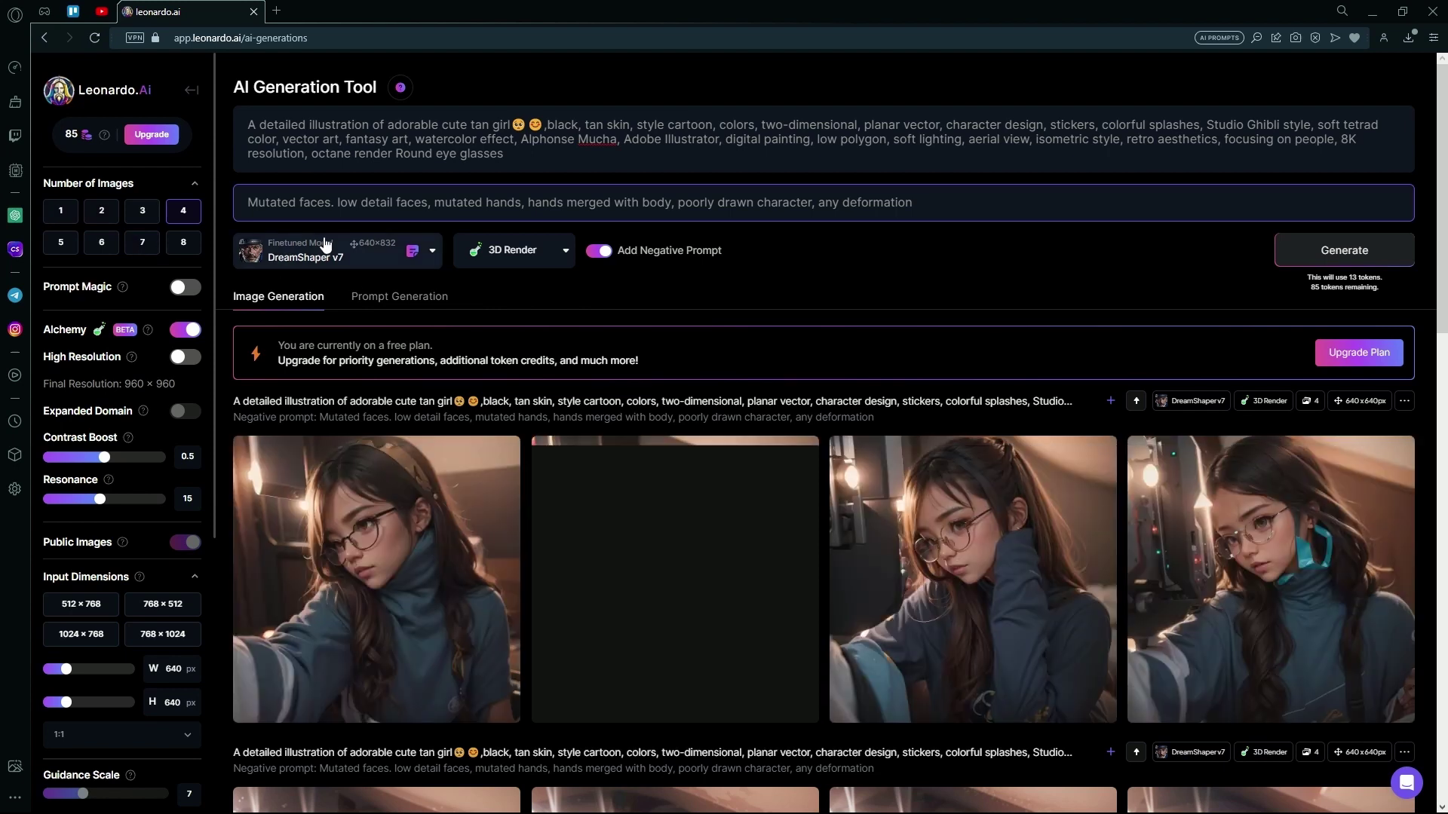
scroll(992, 632, down, 3)
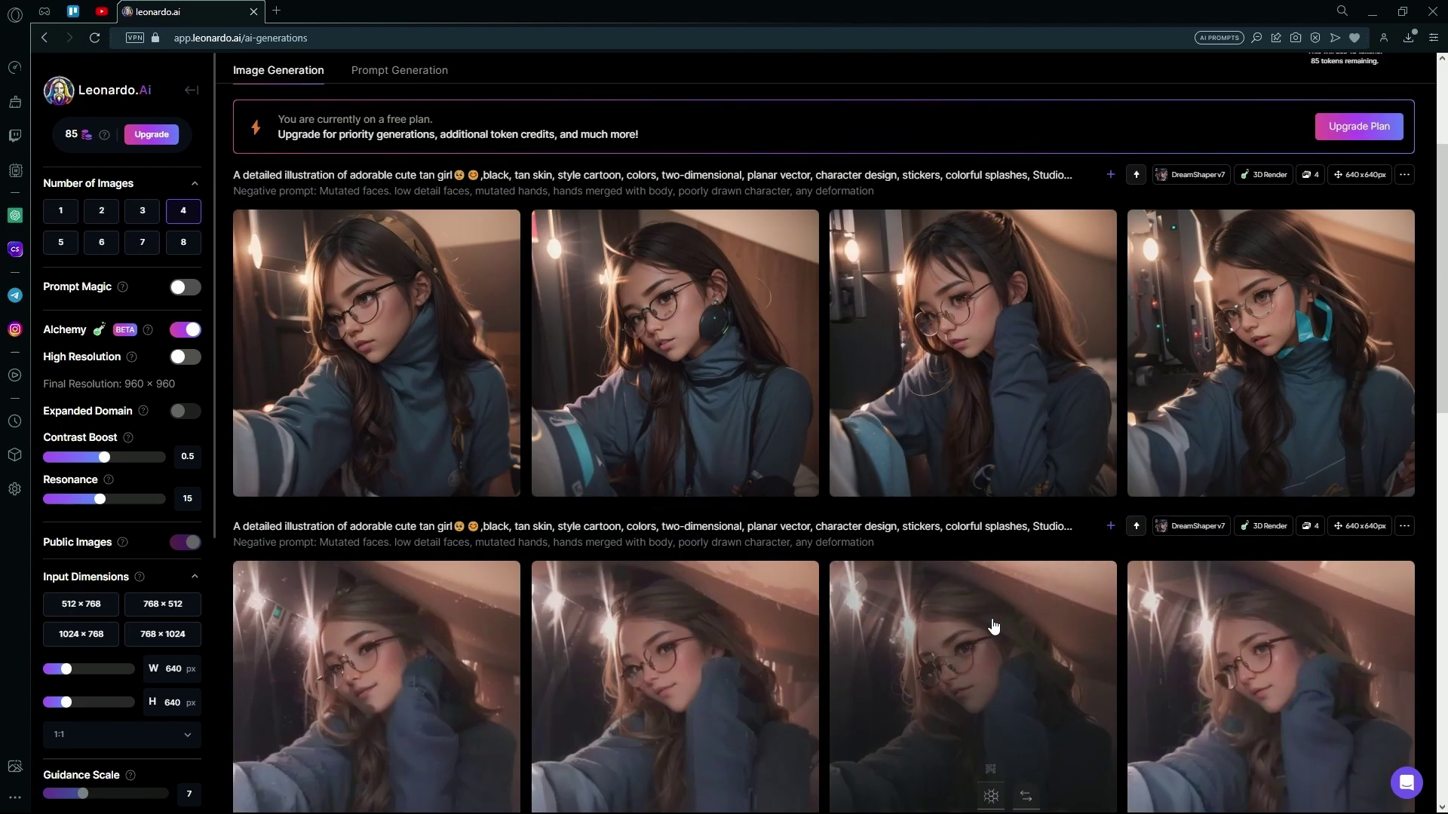
scroll(1006, 626, up, 3)
click(563, 603)
scroll(163, 521, down, 6)
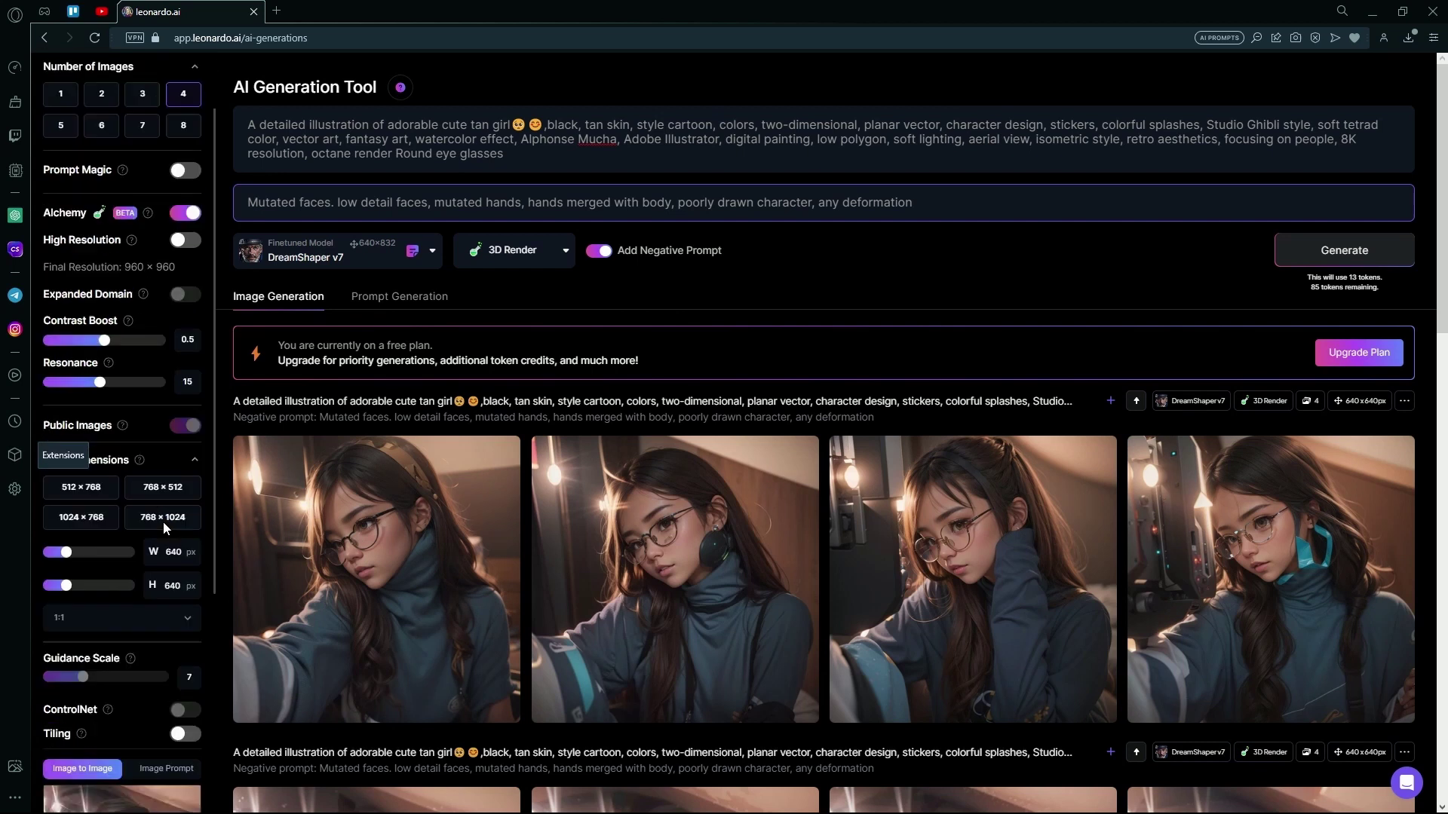
scroll(240, 667, up, 1)
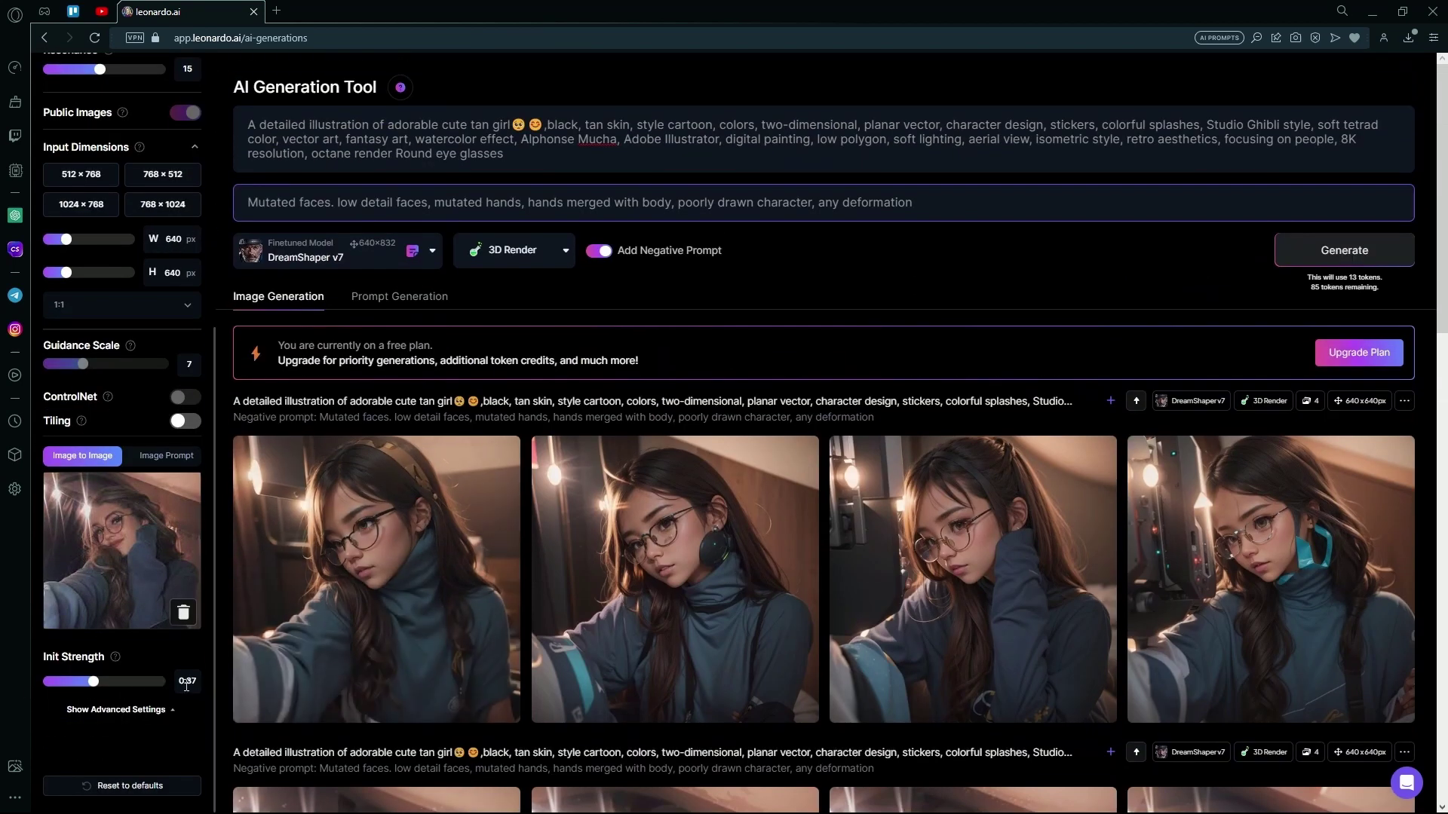
scroll(513, 701, down, 10)
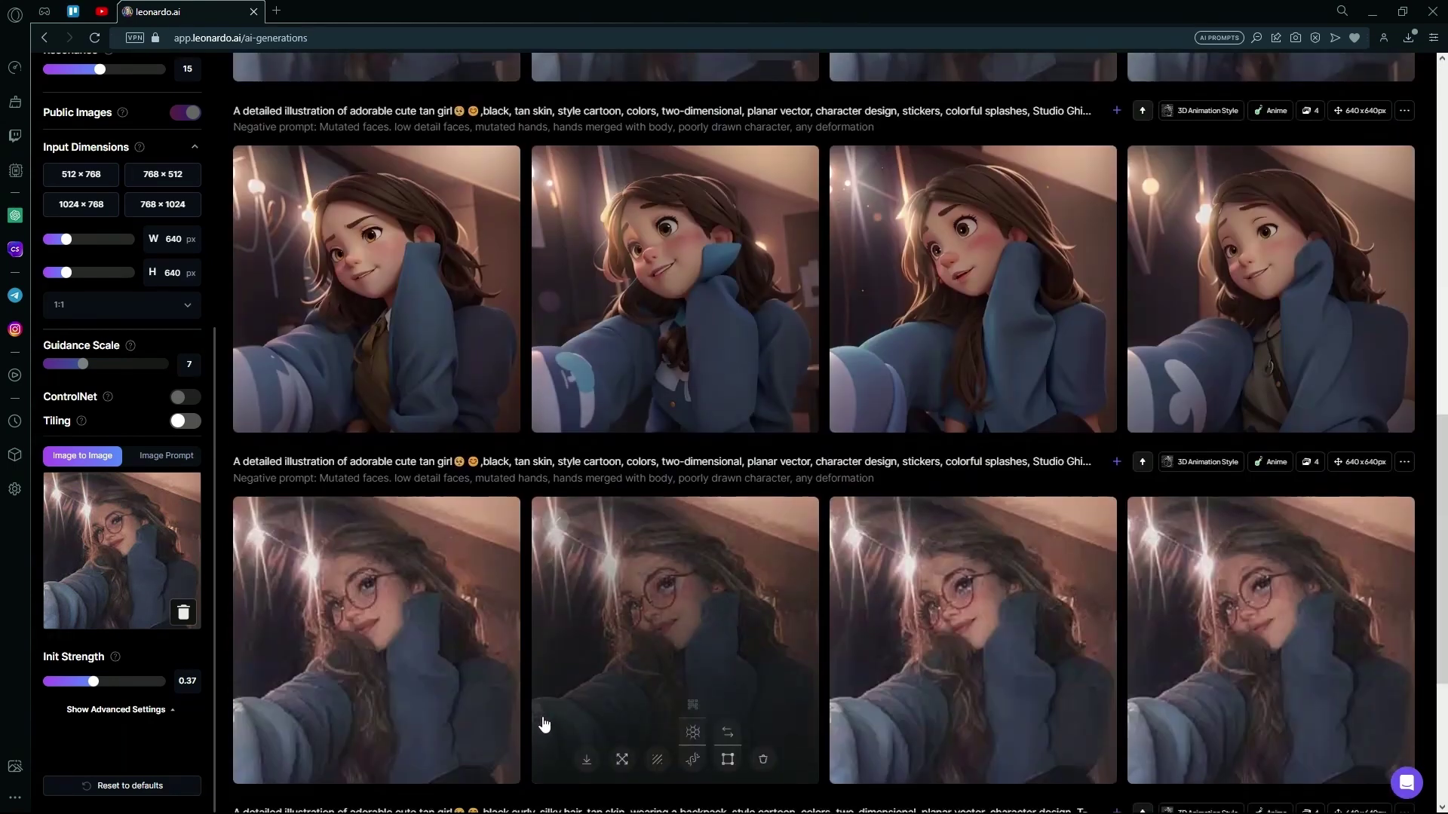
scroll(543, 724, up, 10)
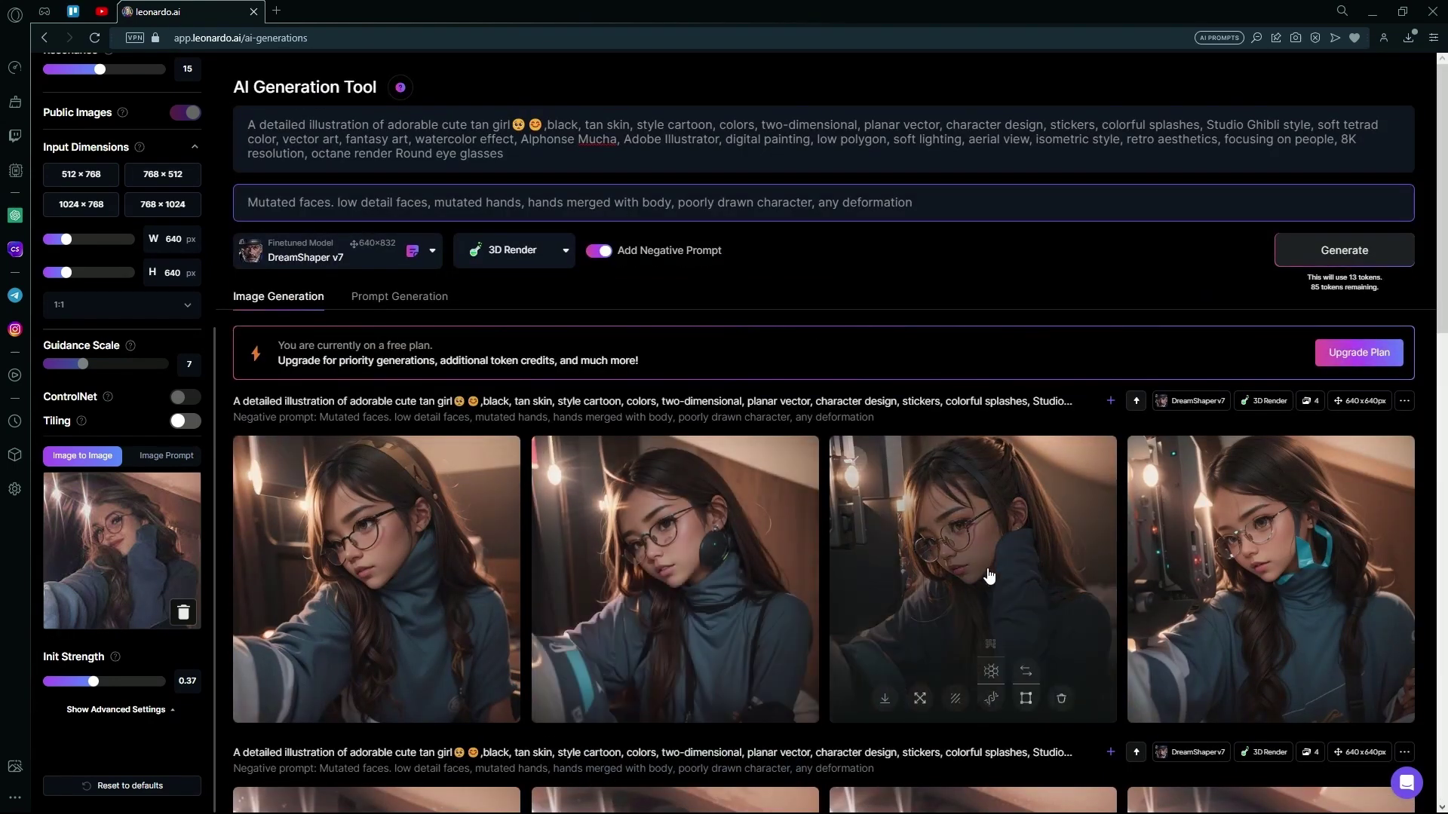
click(985, 578)
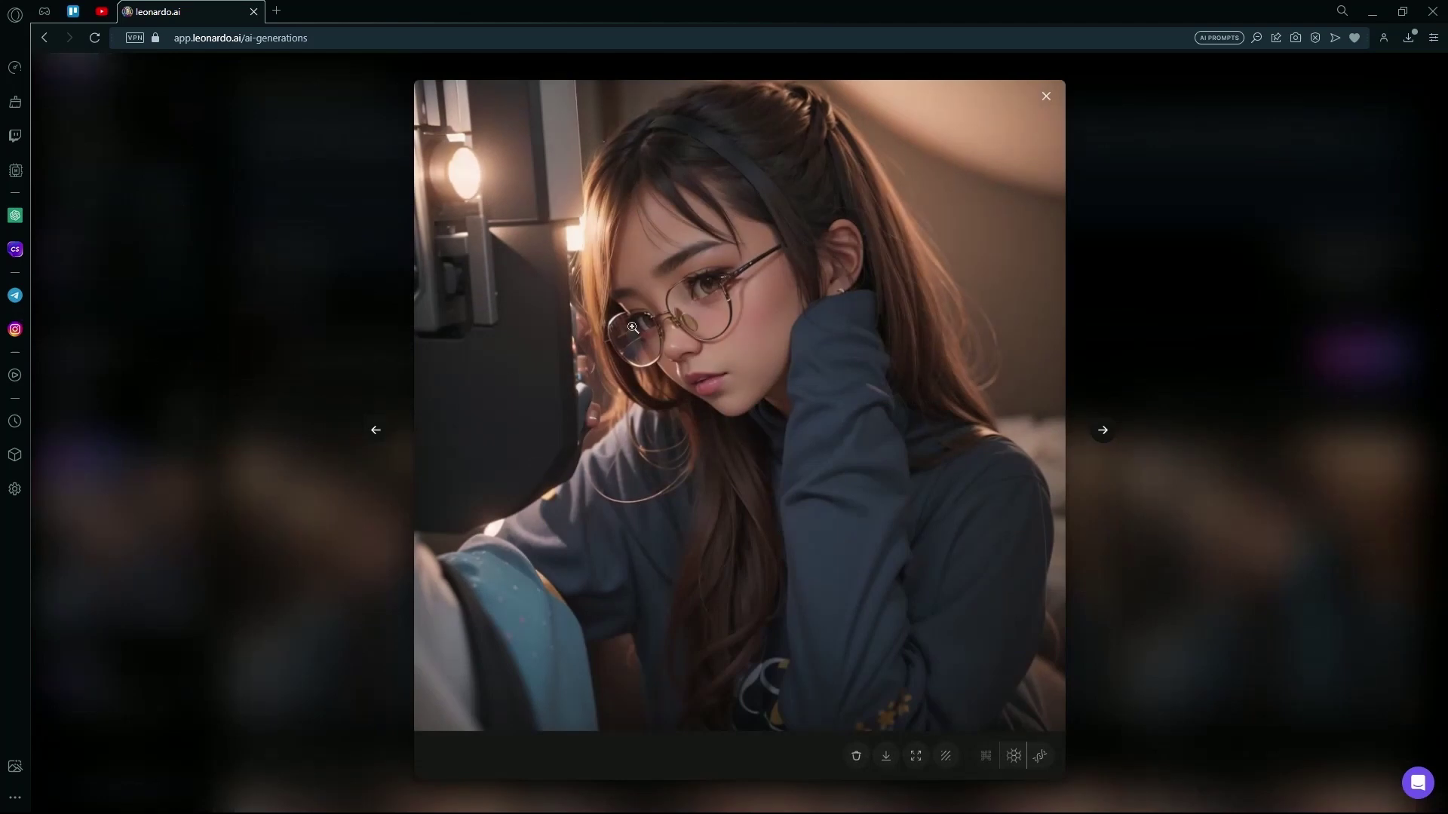
click(209, 418)
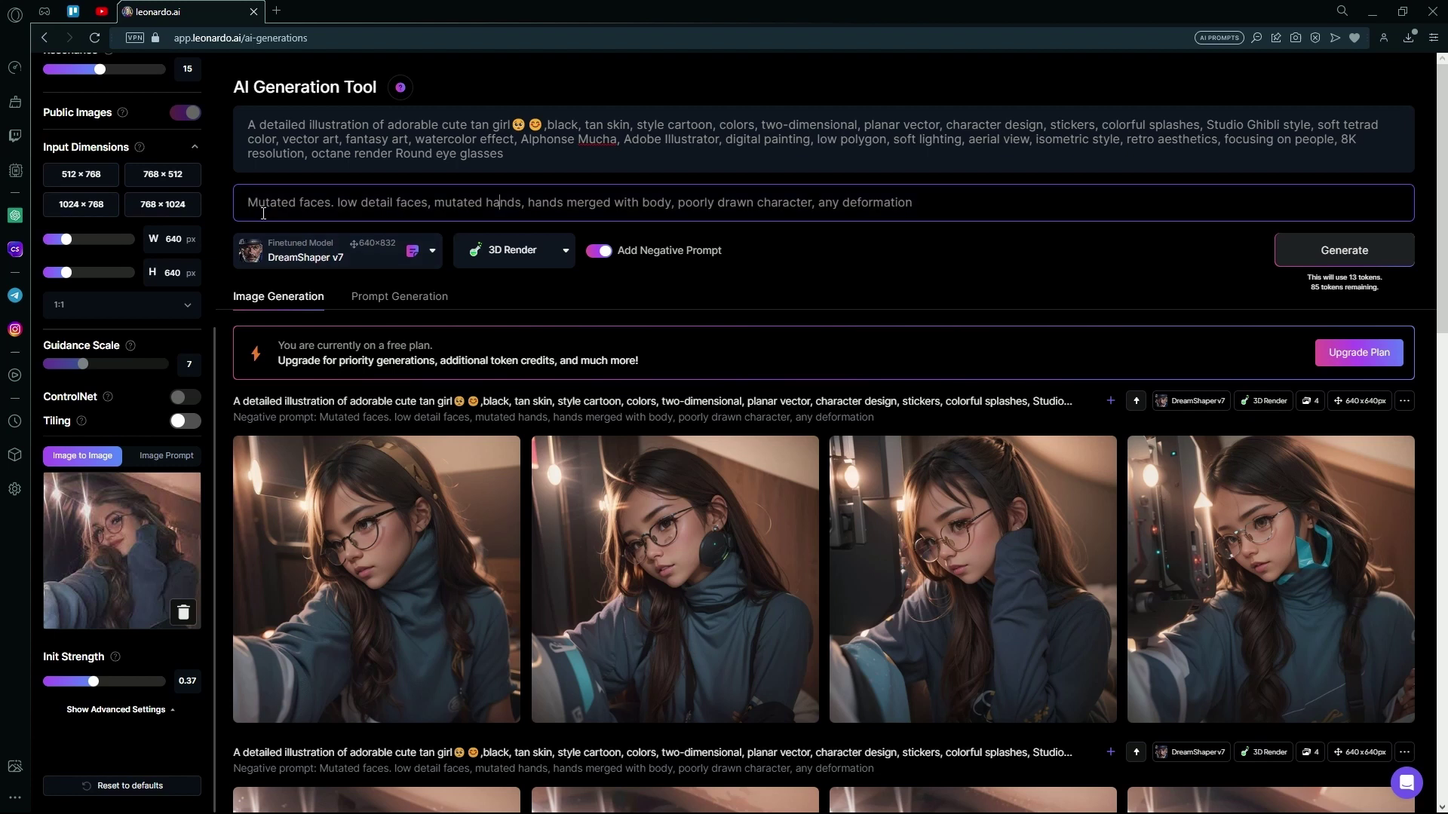
drag(270, 203, 999, 240)
click(980, 209)
triple_click(423, 157)
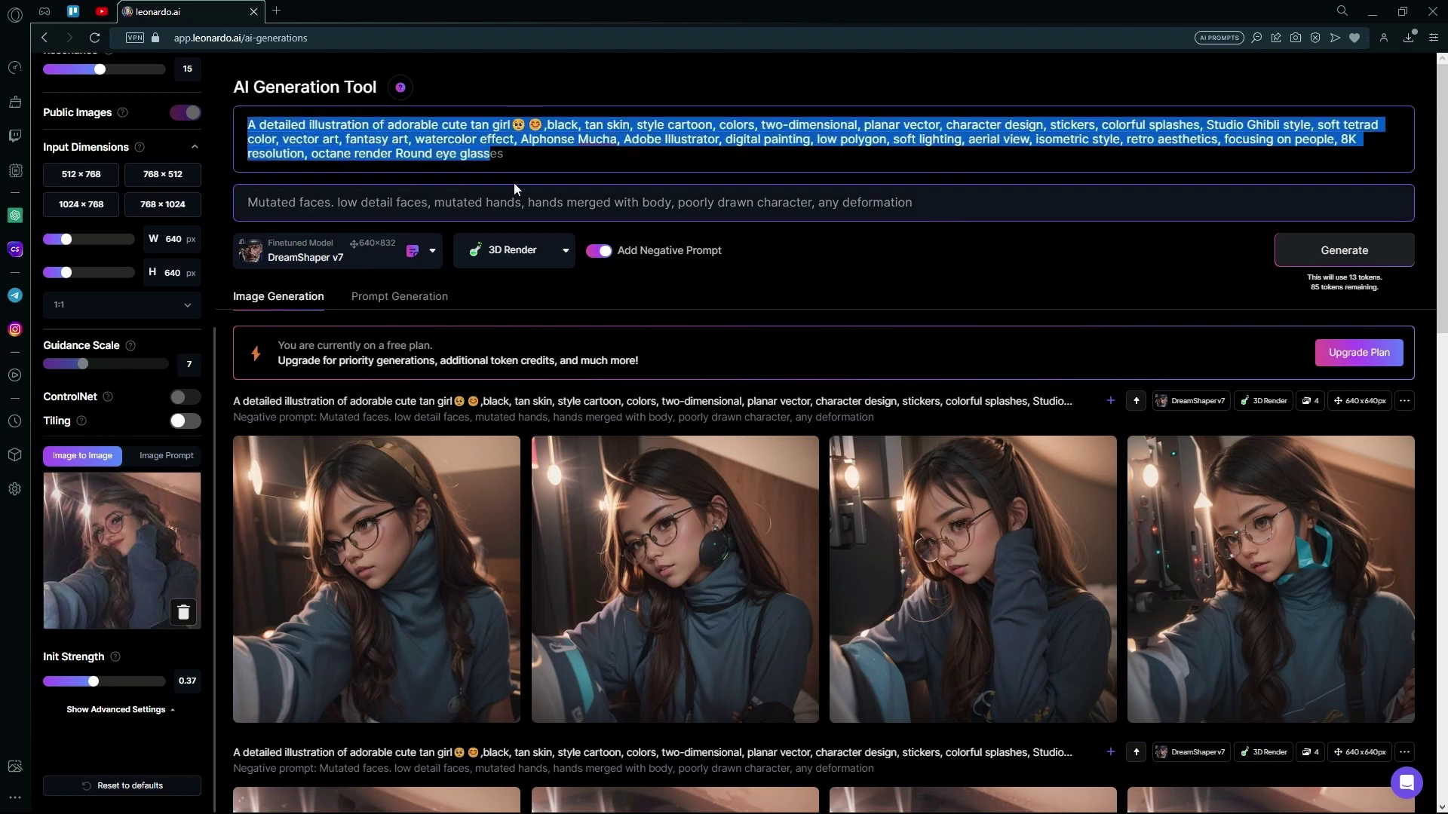
click(520, 160)
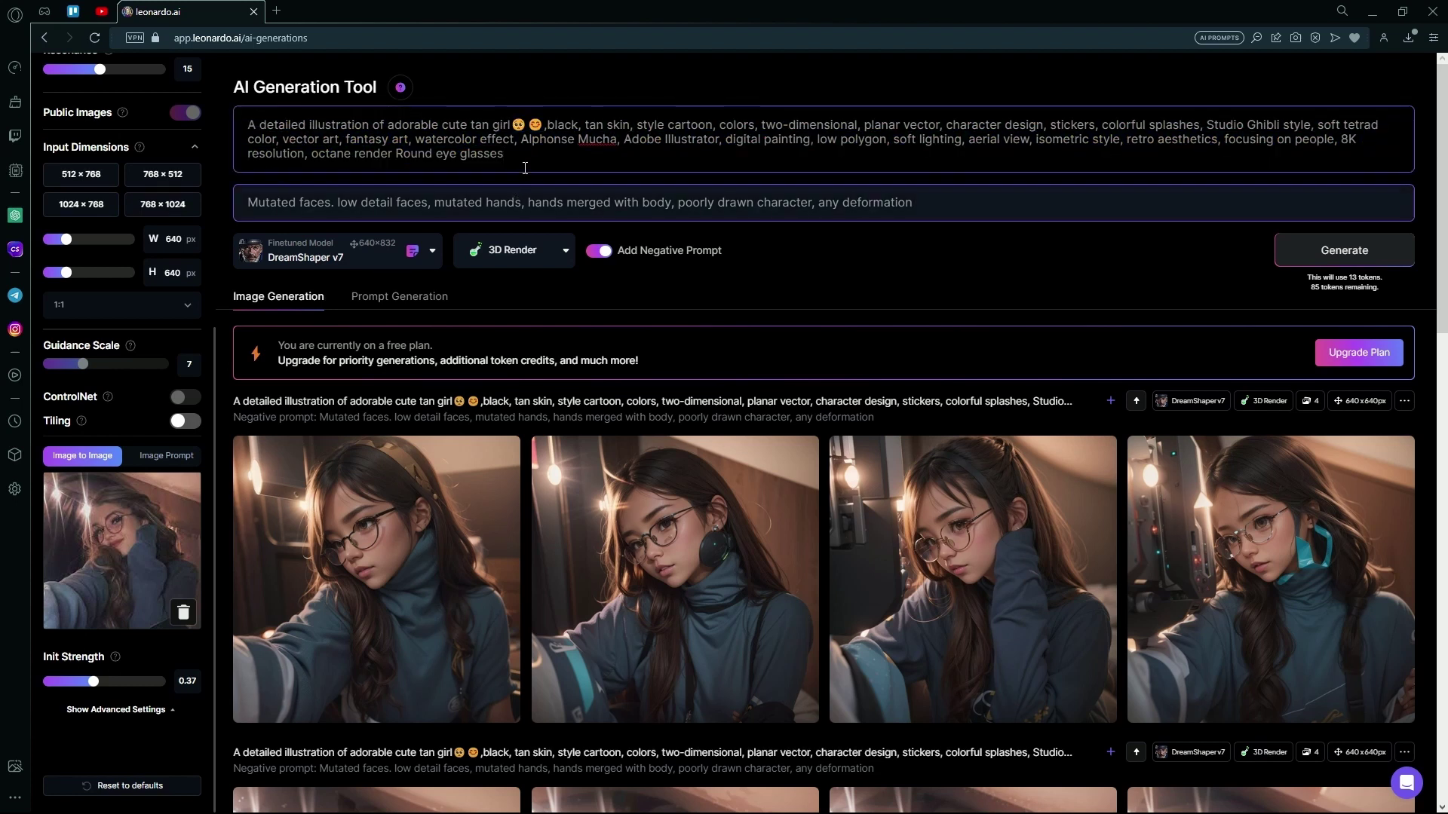
drag(347, 139, 504, 141)
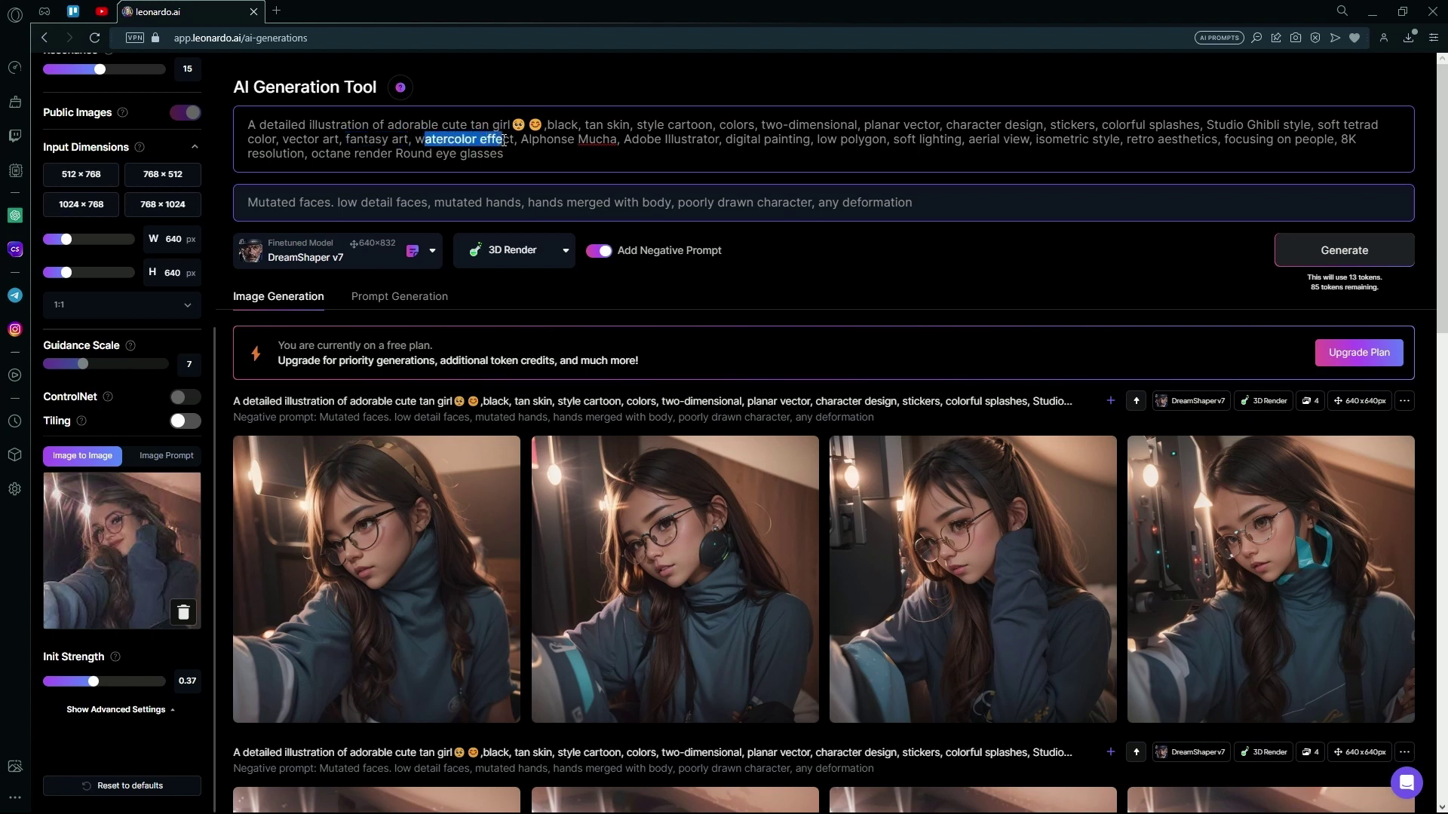
click(883, 188)
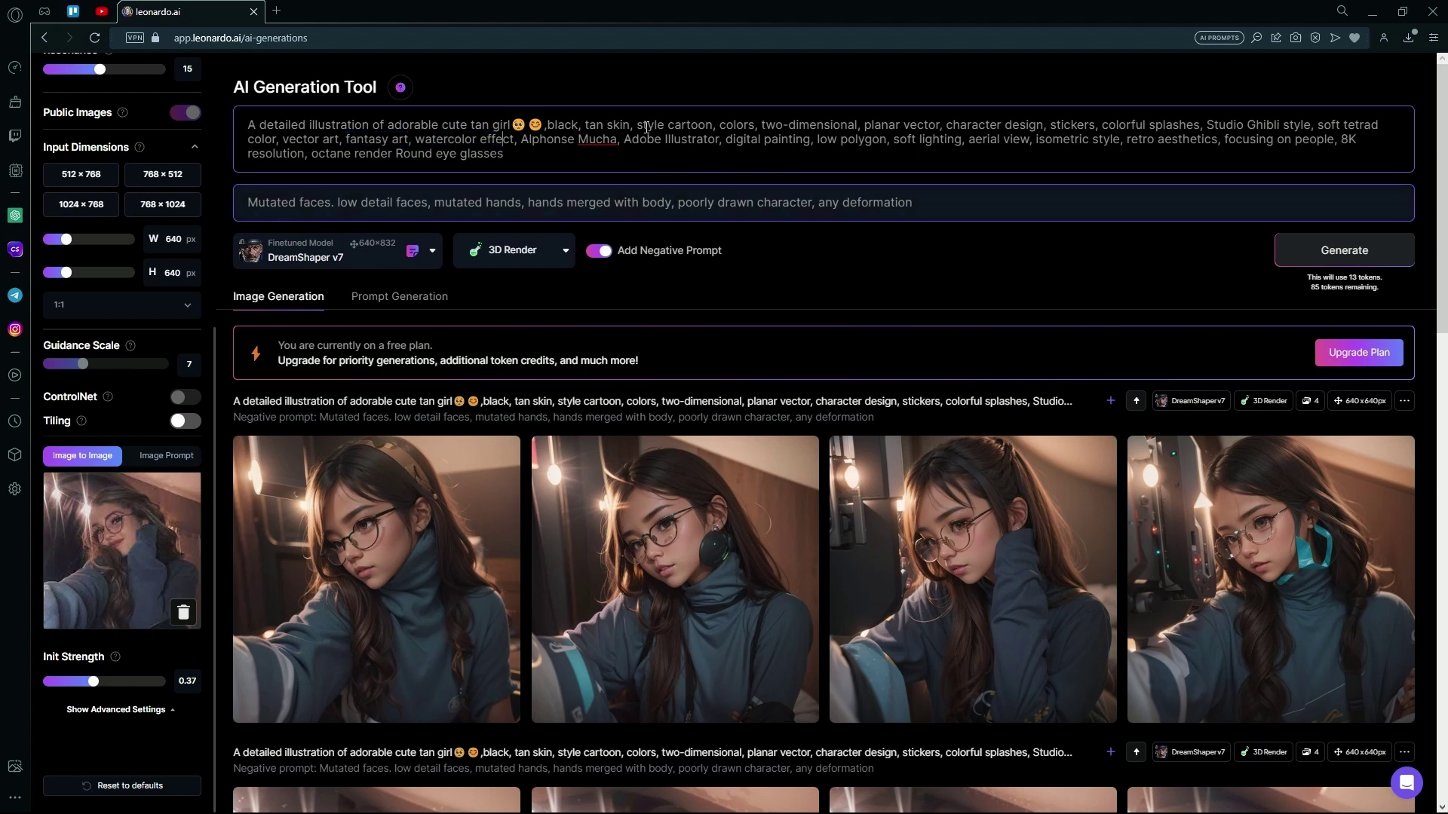
drag(636, 124, 716, 125)
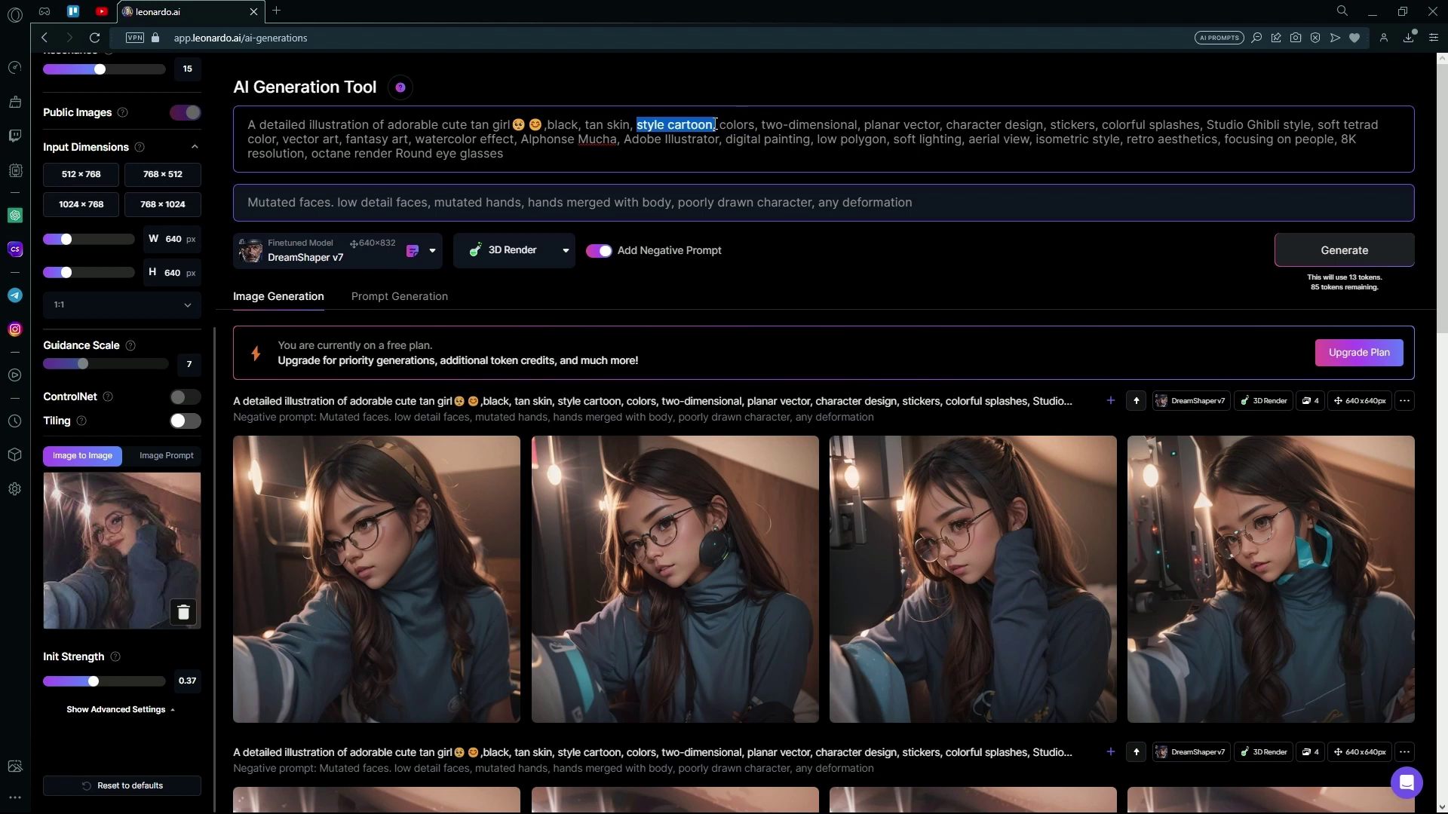
click(475, 183)
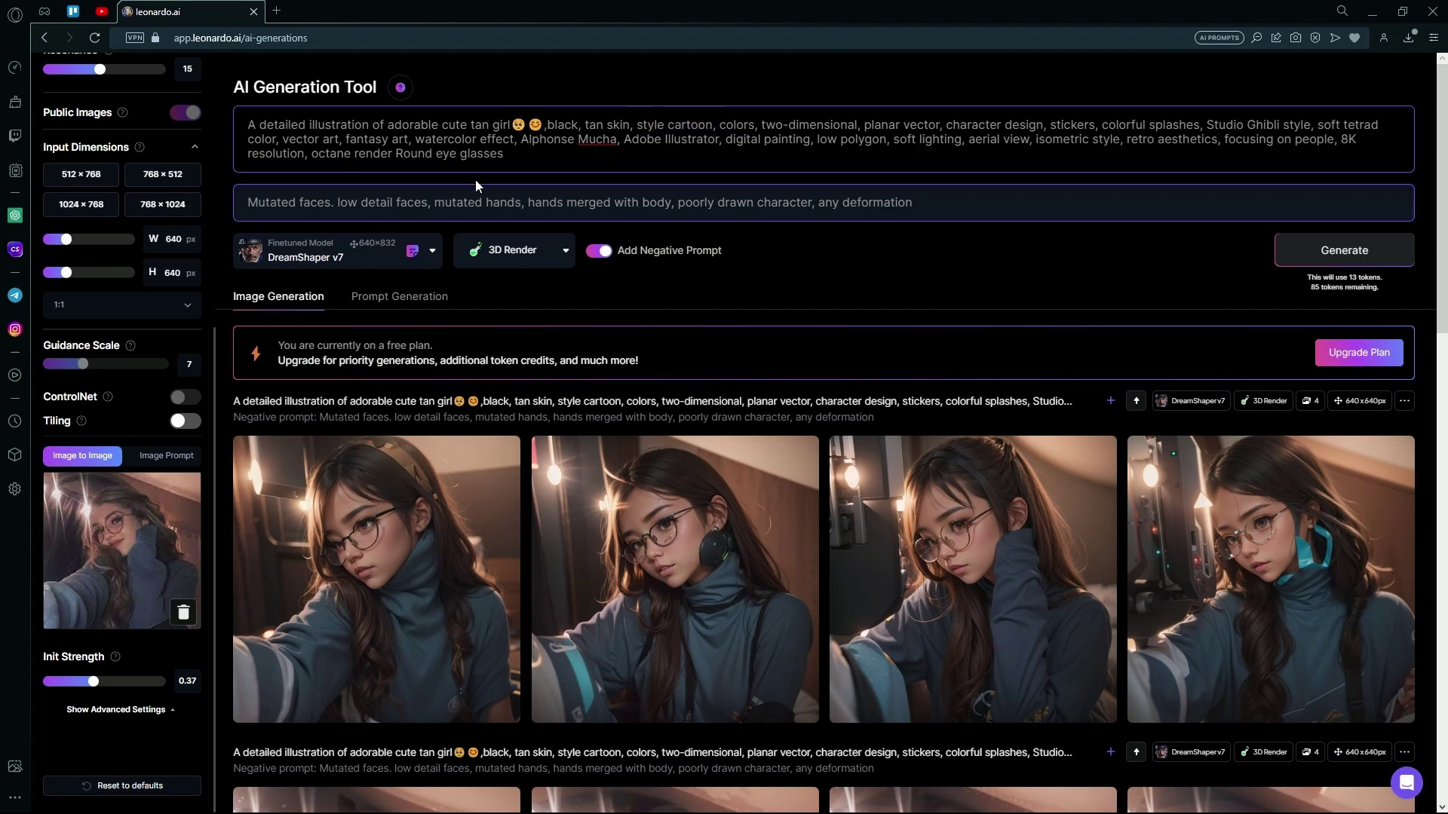